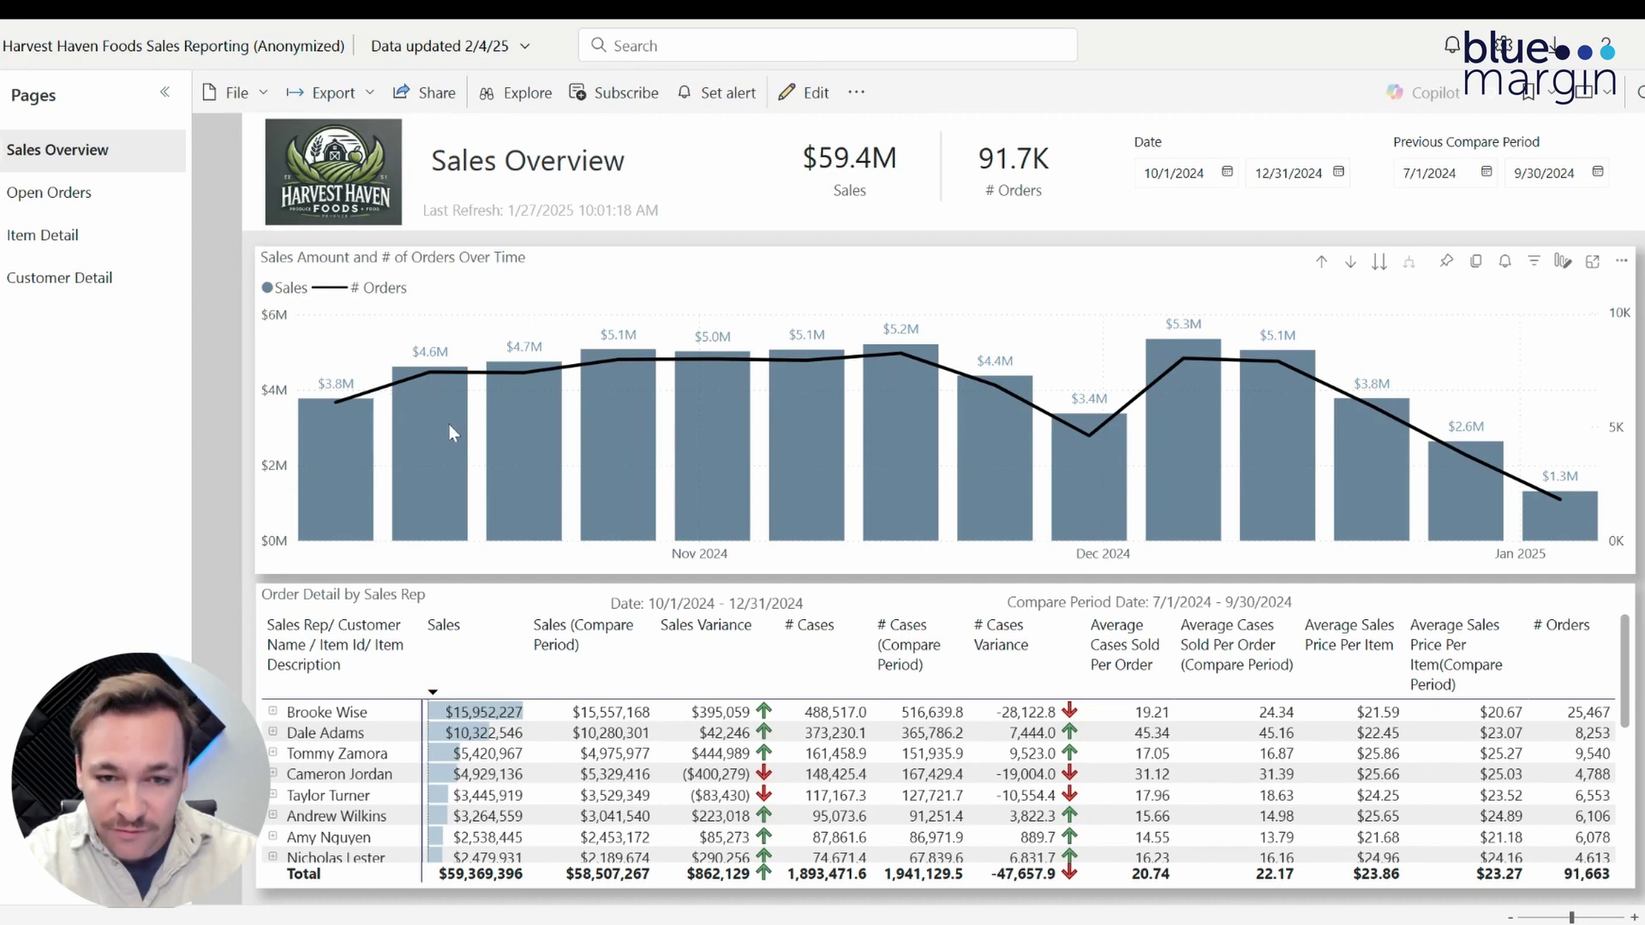
Step: Highlight the early November 2024 week in the sales chart, clear the highlight, and inspect the late-December bars
click(689, 437)
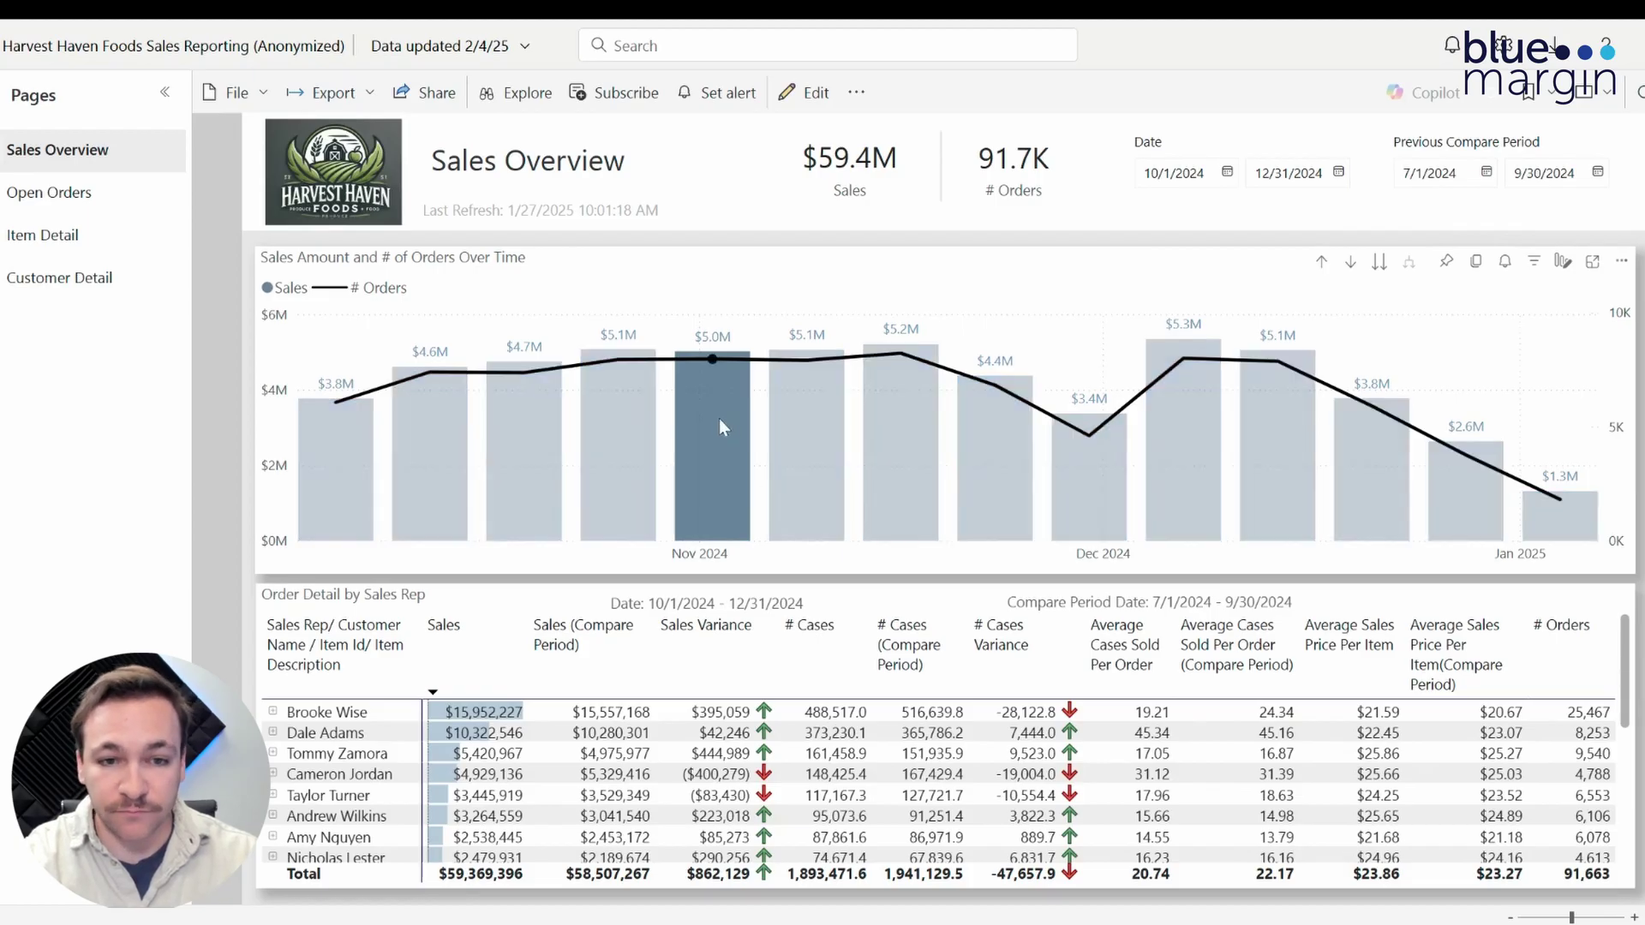
click(712, 425)
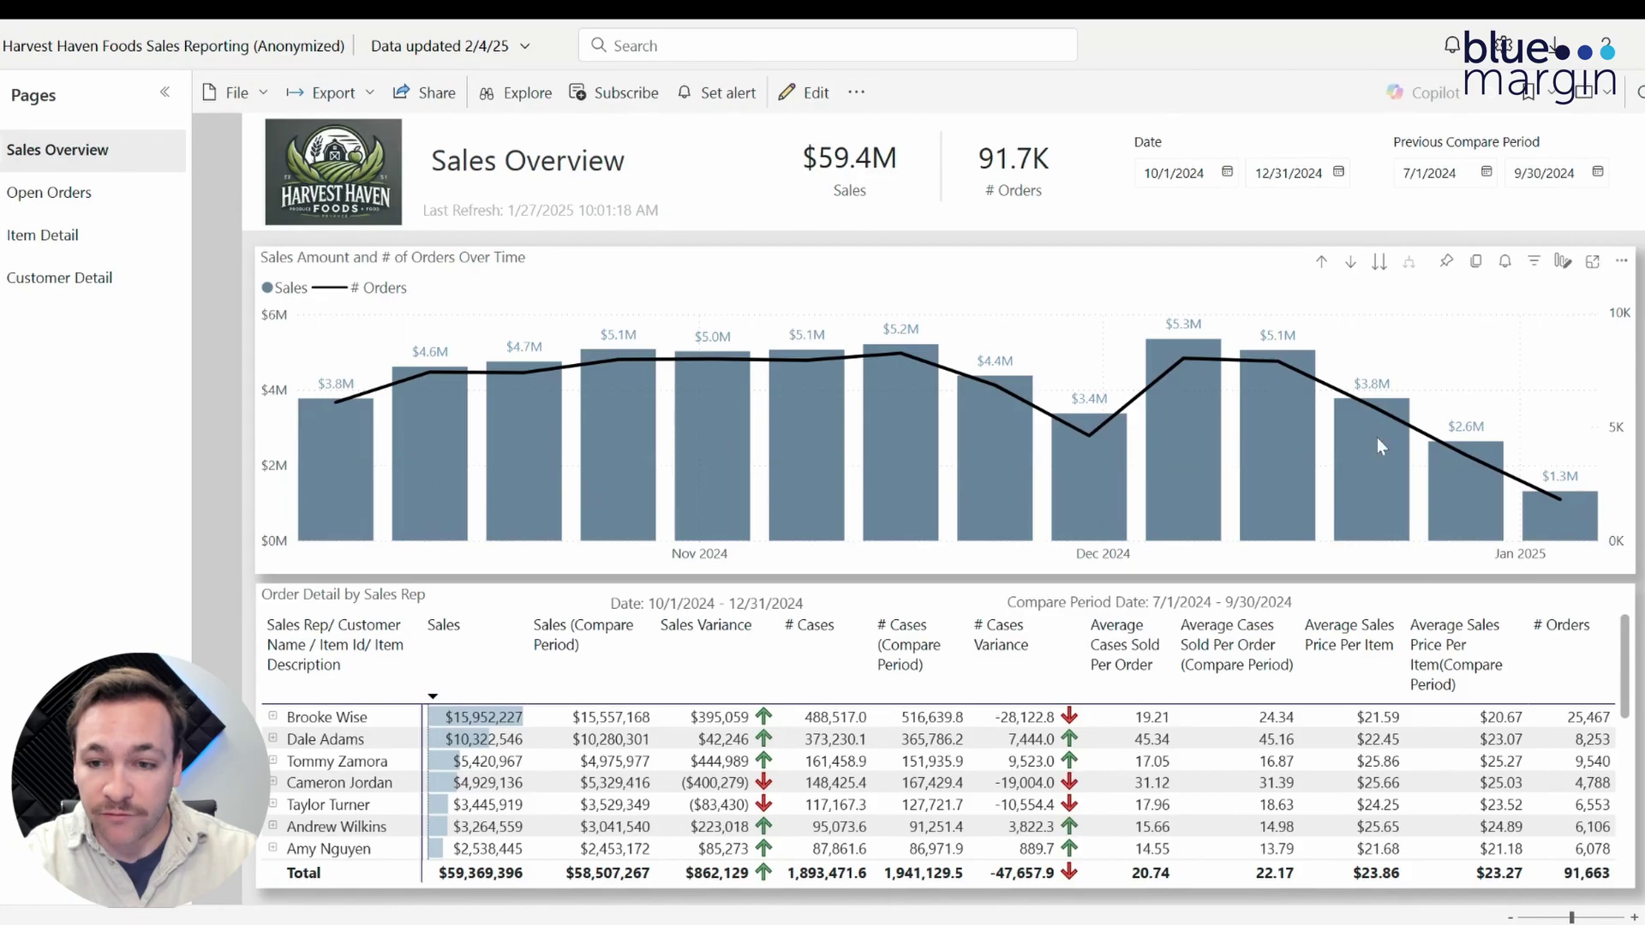
mouse_move(1397, 445)
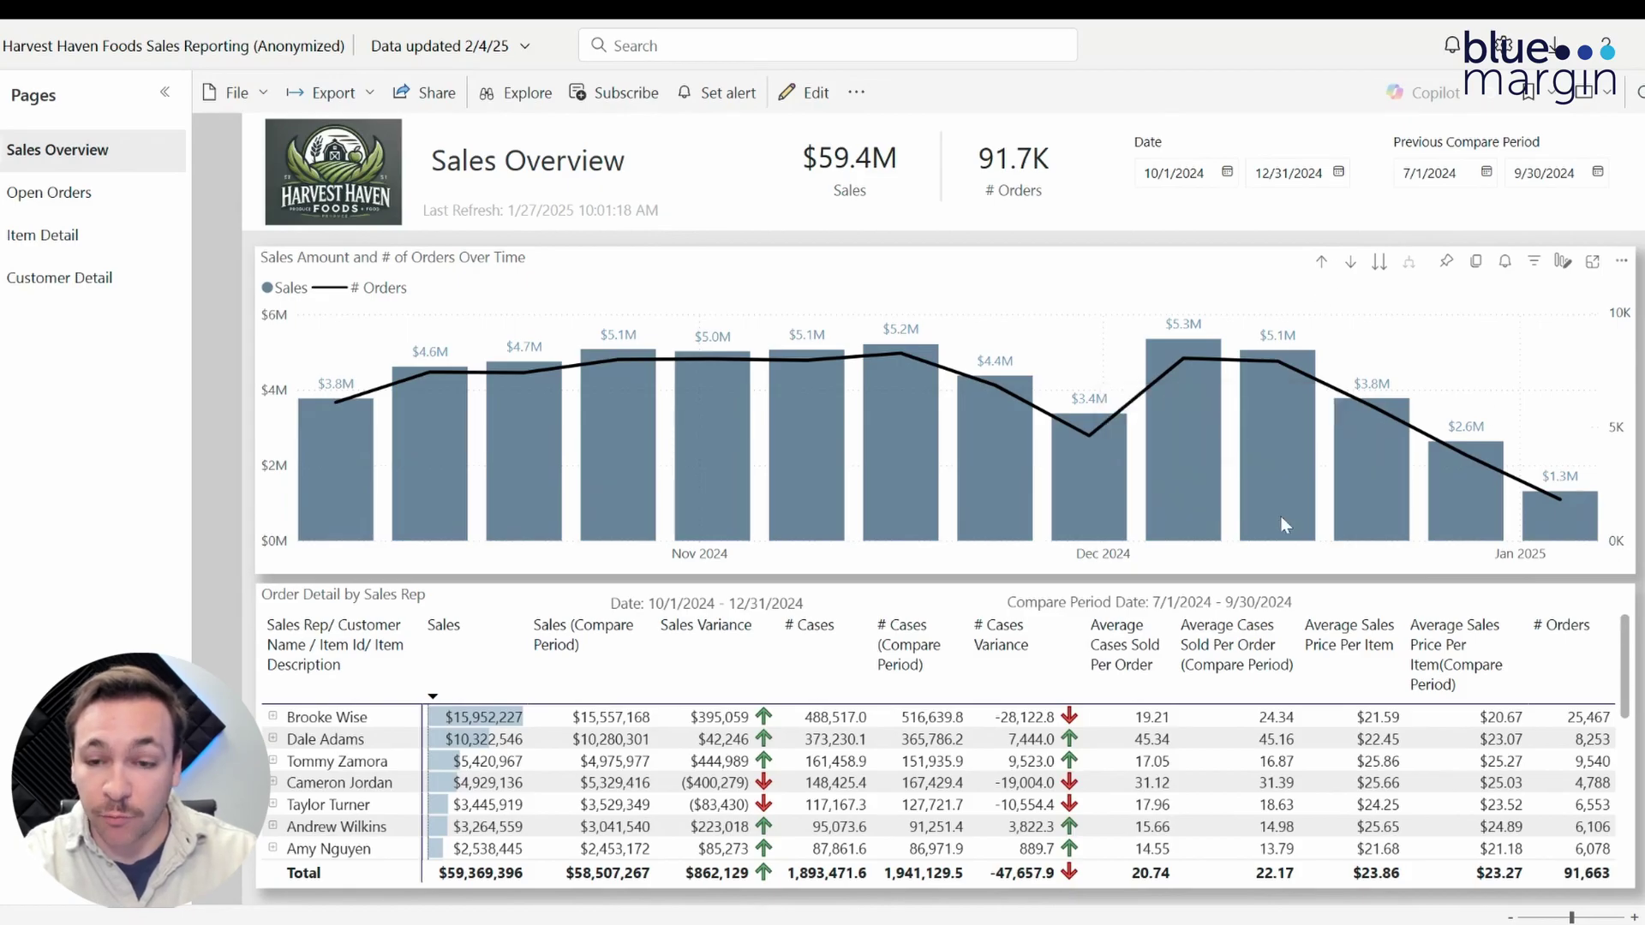
Step: Drill the Sales Amount and # of Orders Over Time chart up through the monthly and quarterly levels
click(1323, 263)
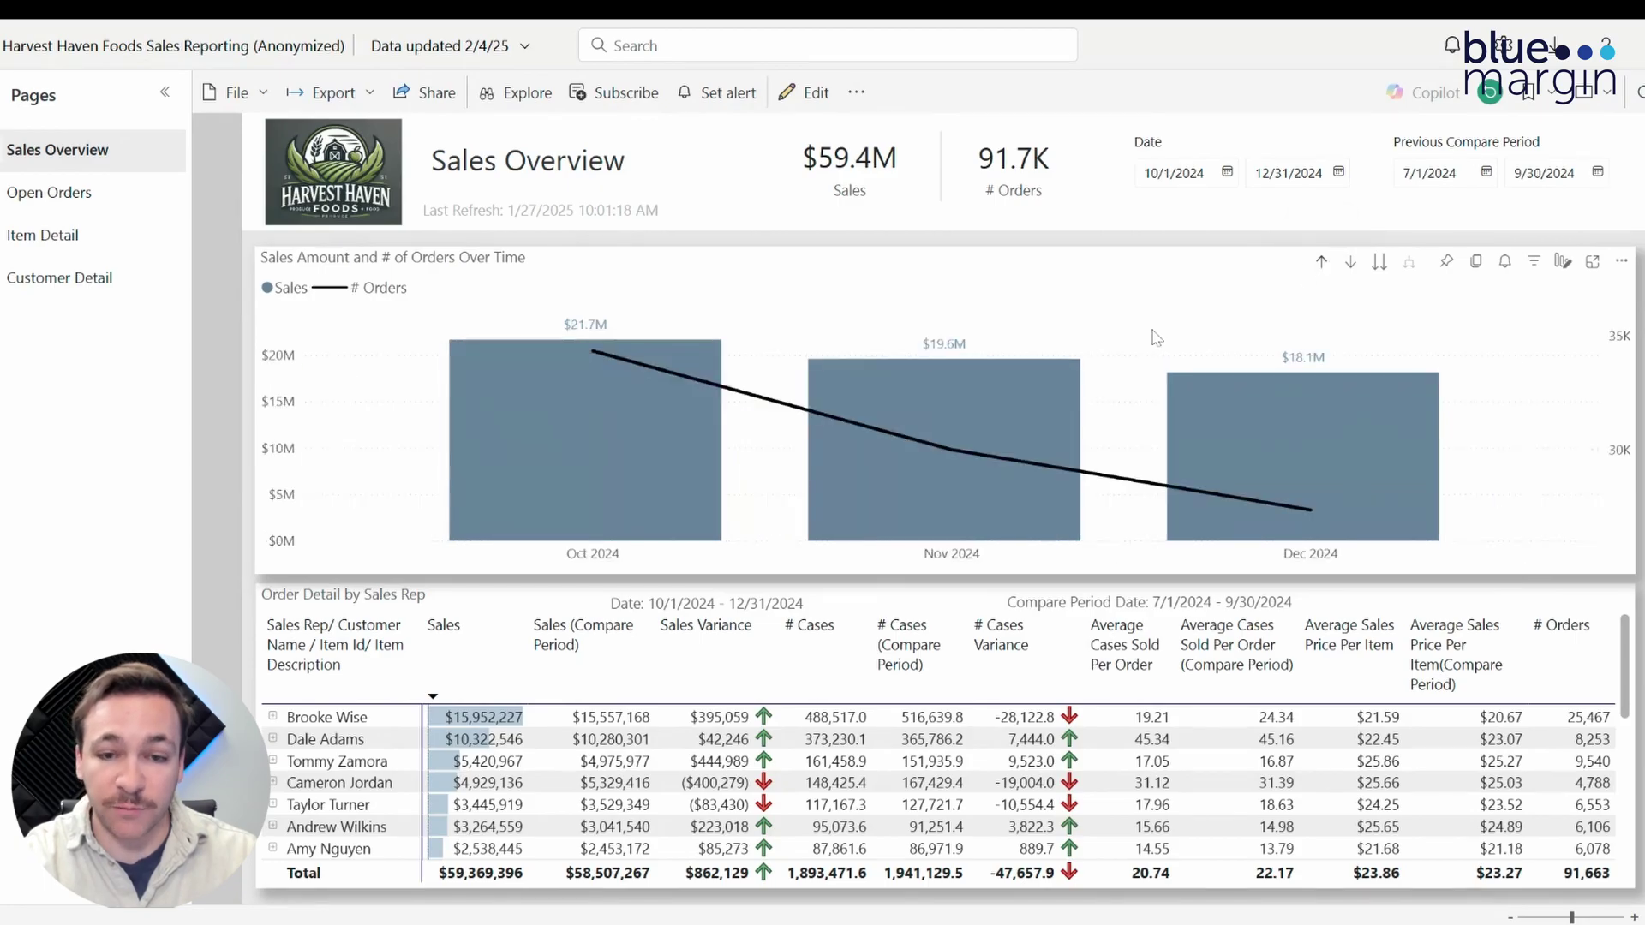
click(1322, 262)
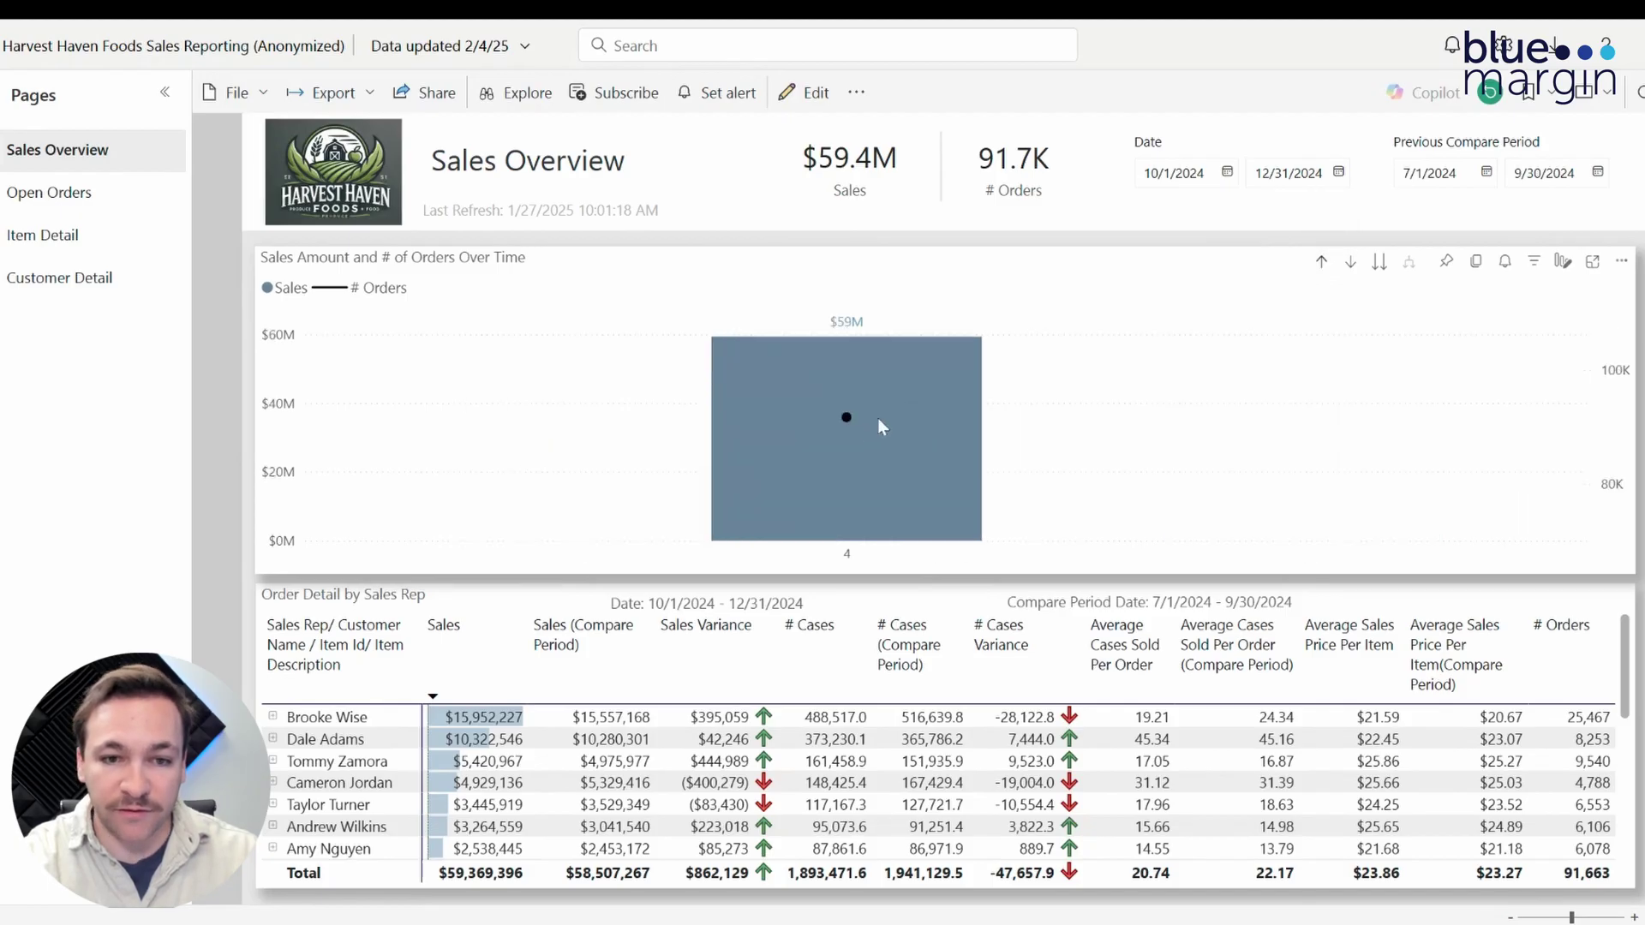
click(1318, 265)
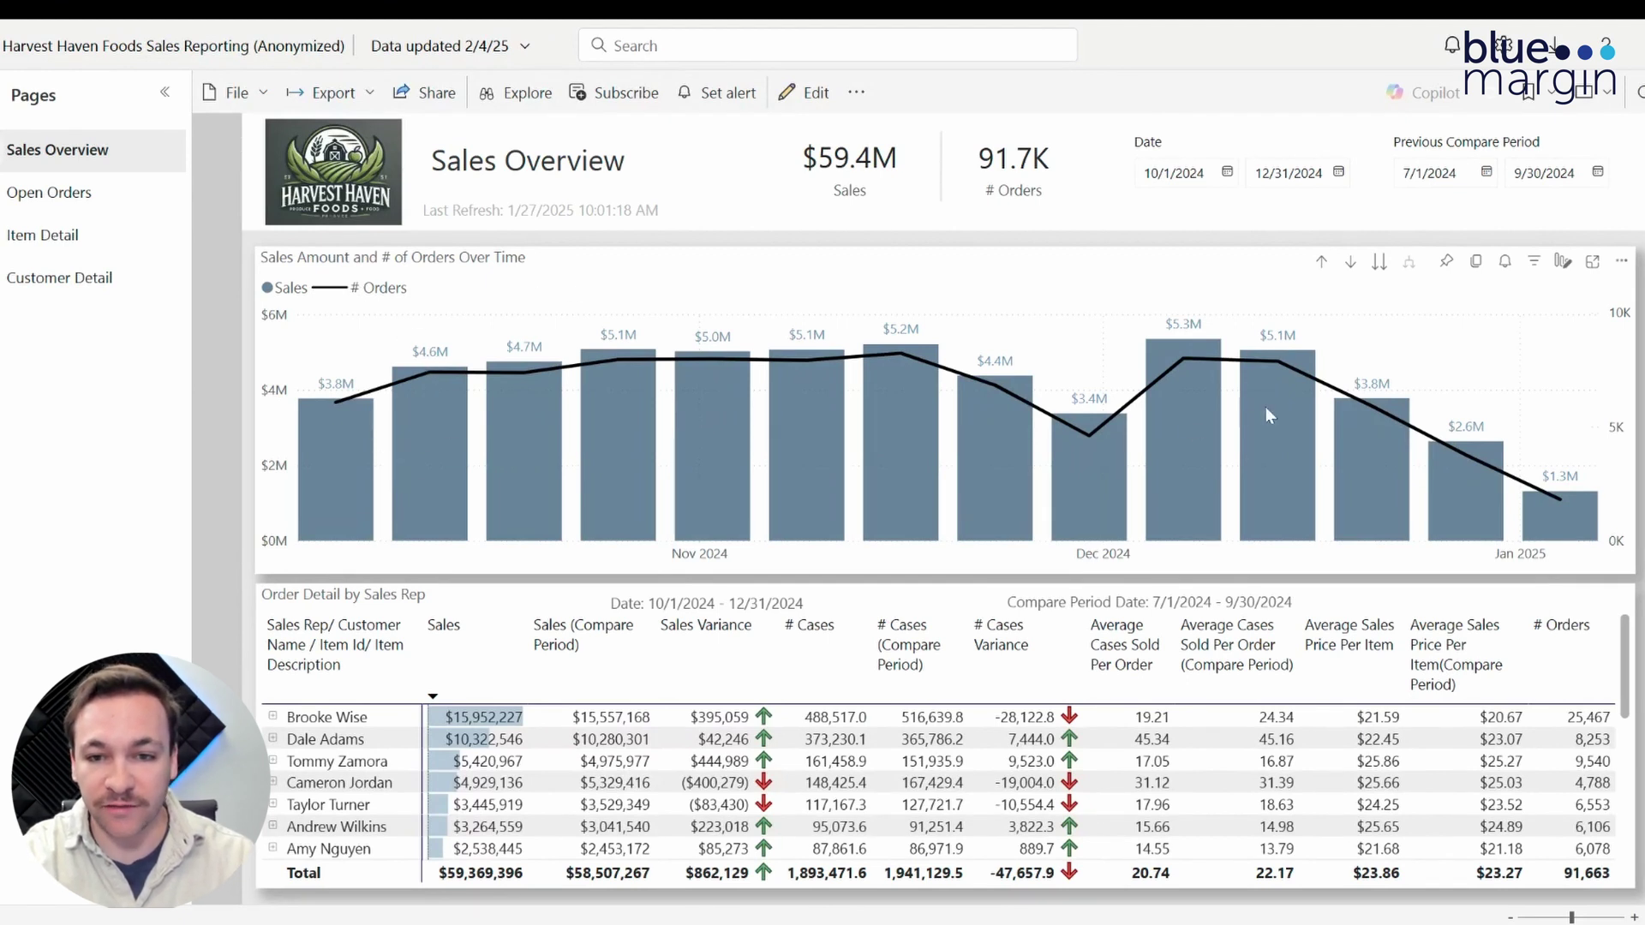
Step: Inspect the week ending 12/7/2024 in the sales chart and drill the chart up to months
mouse_move(1159, 454)
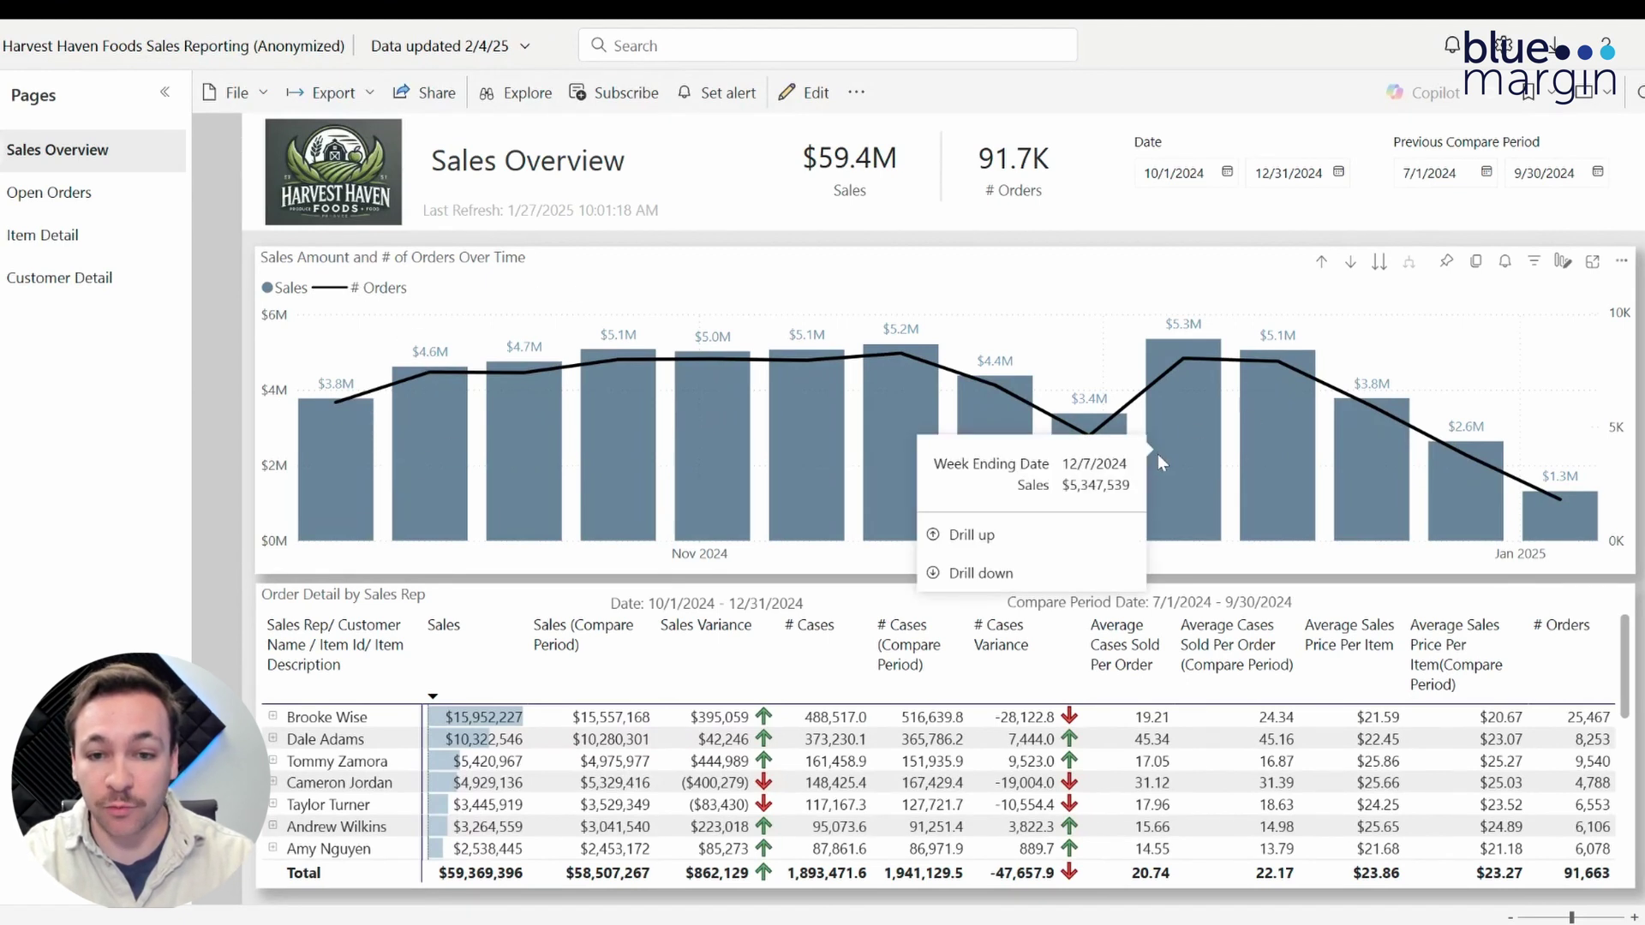
click(1323, 264)
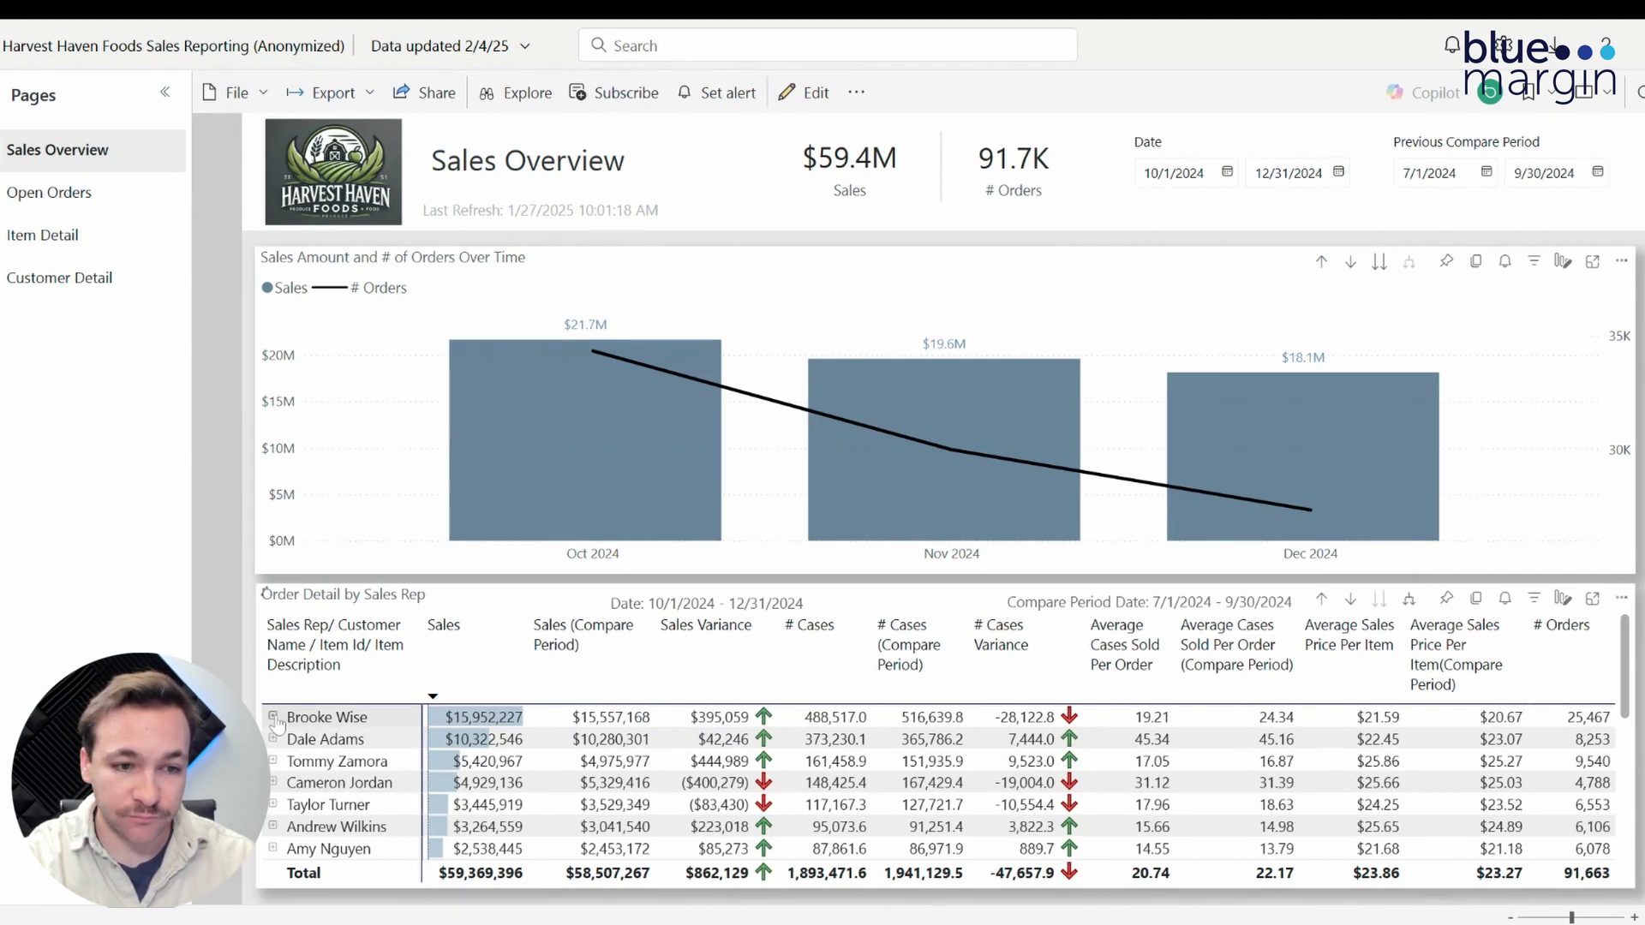
Step: Expand the top sales rep's row through Welch, Nelson and Jones, then Williams, Dixon and Wallace, and review the item rows
click(273, 718)
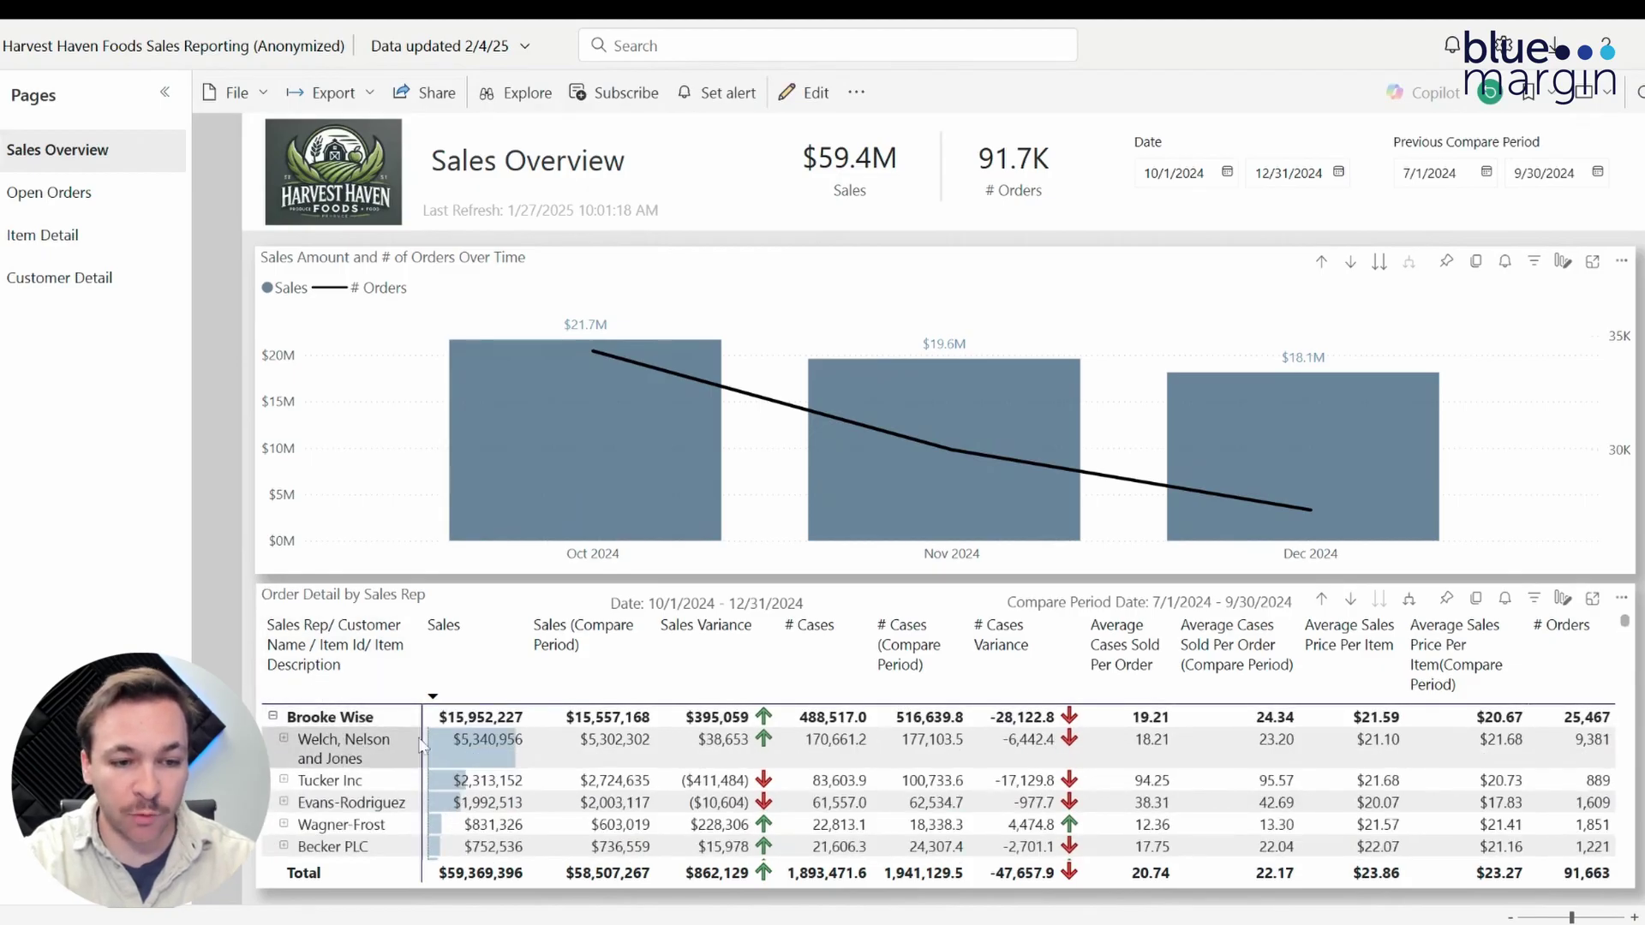
click(284, 738)
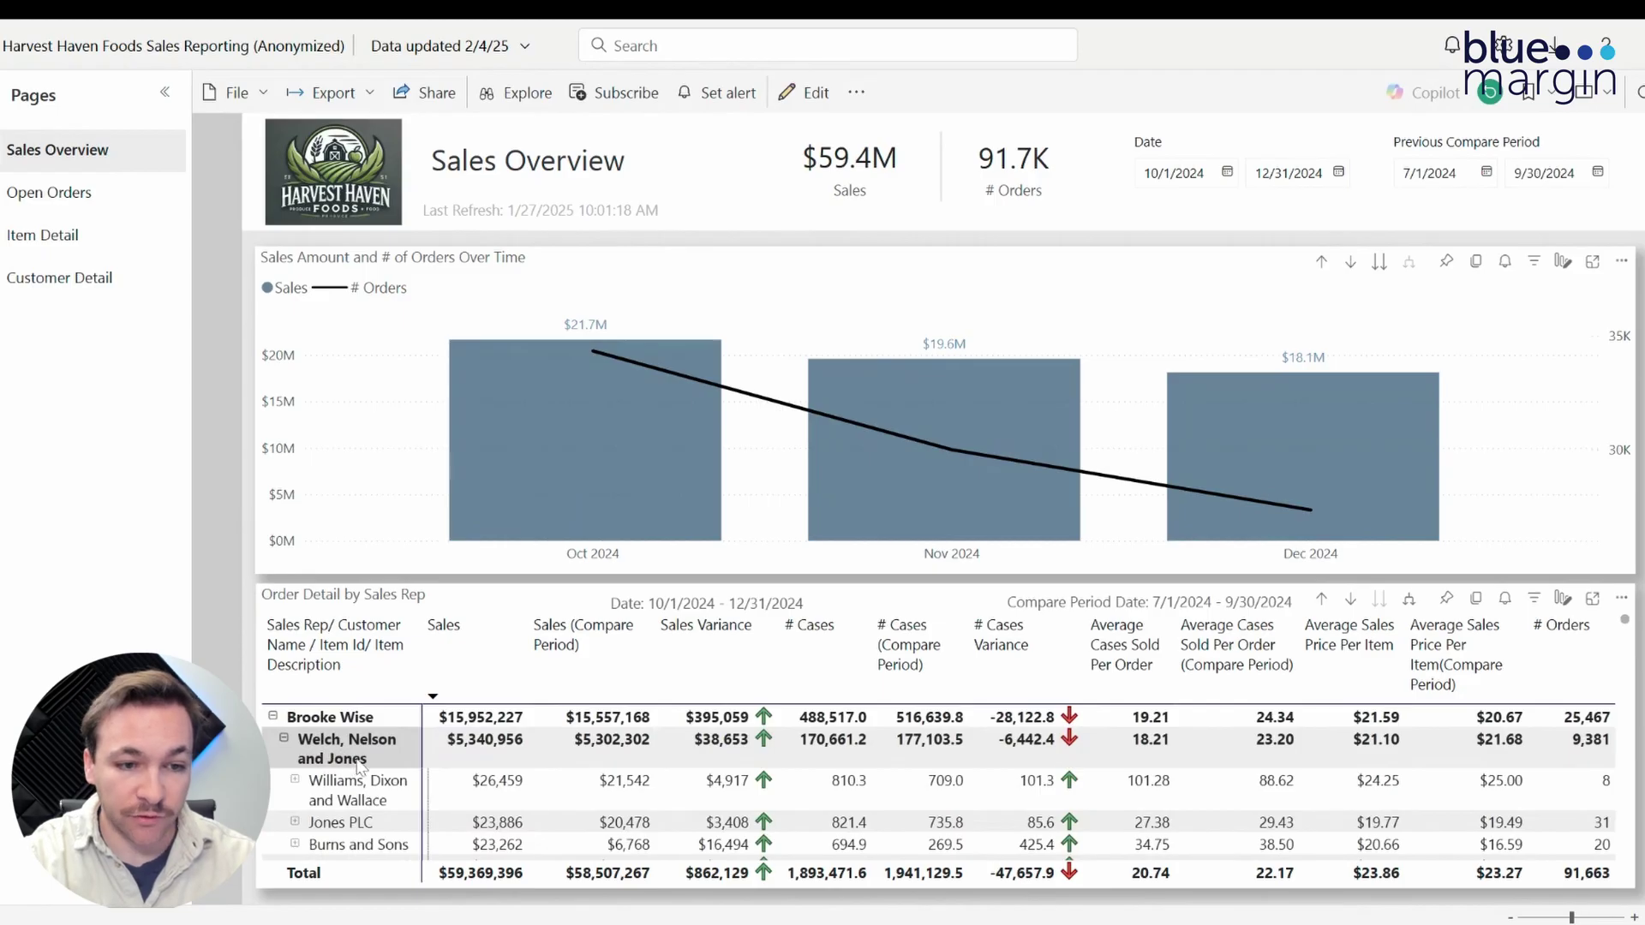
scroll(360, 771, down, 2)
scroll(356, 780, up, 2)
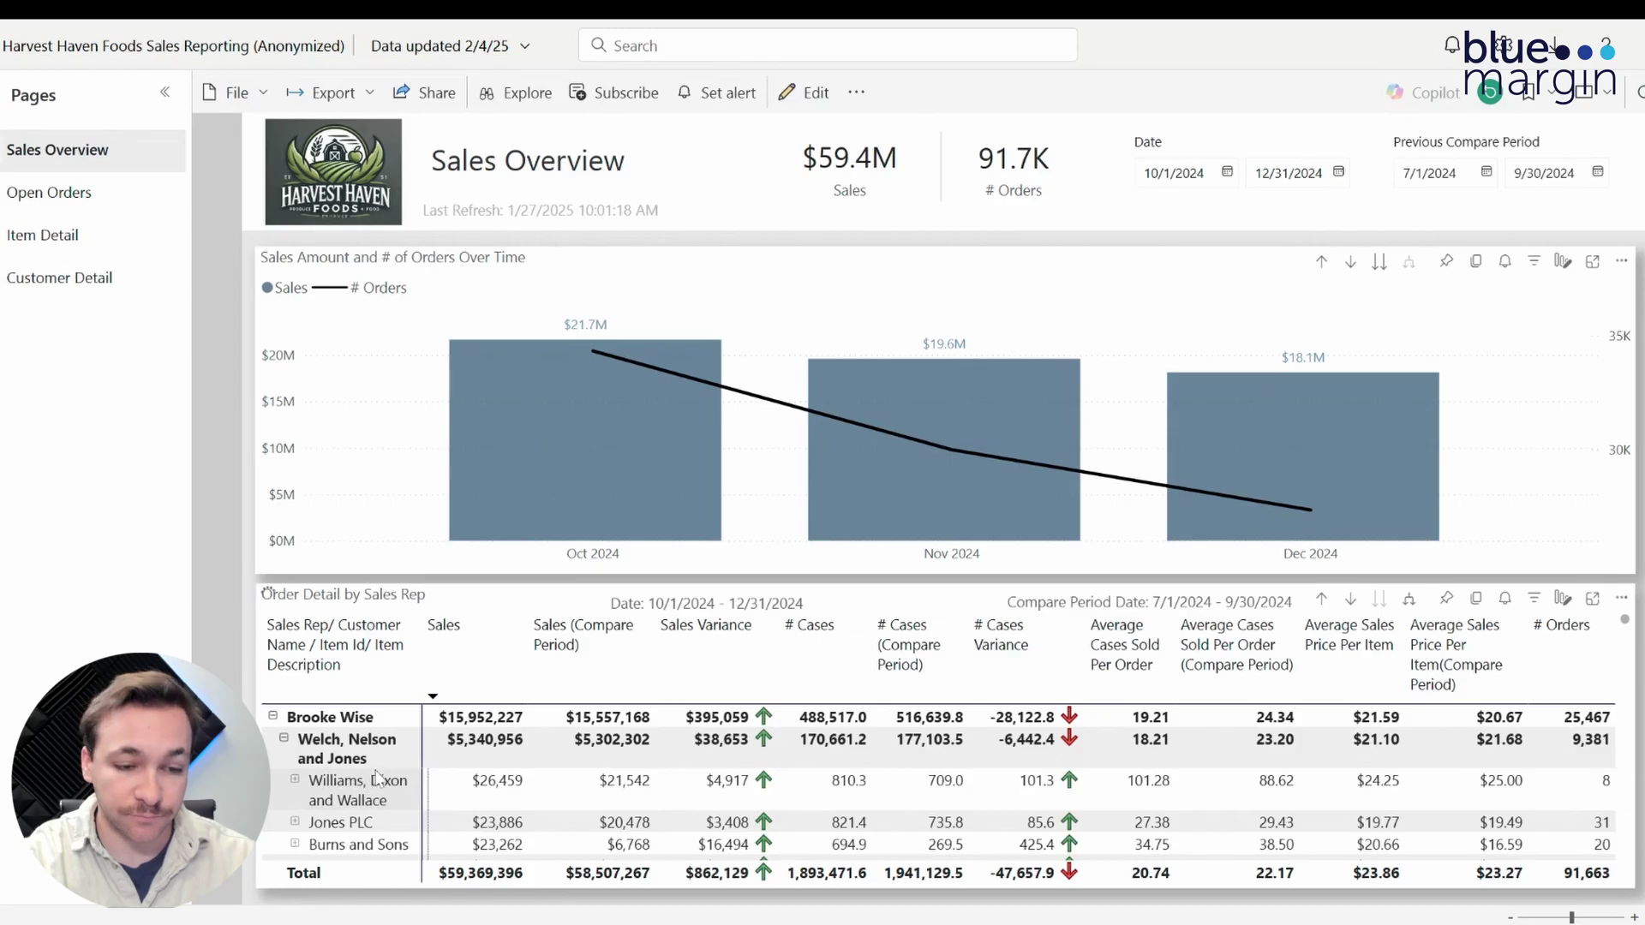
click(294, 780)
scroll(361, 762, down, 3)
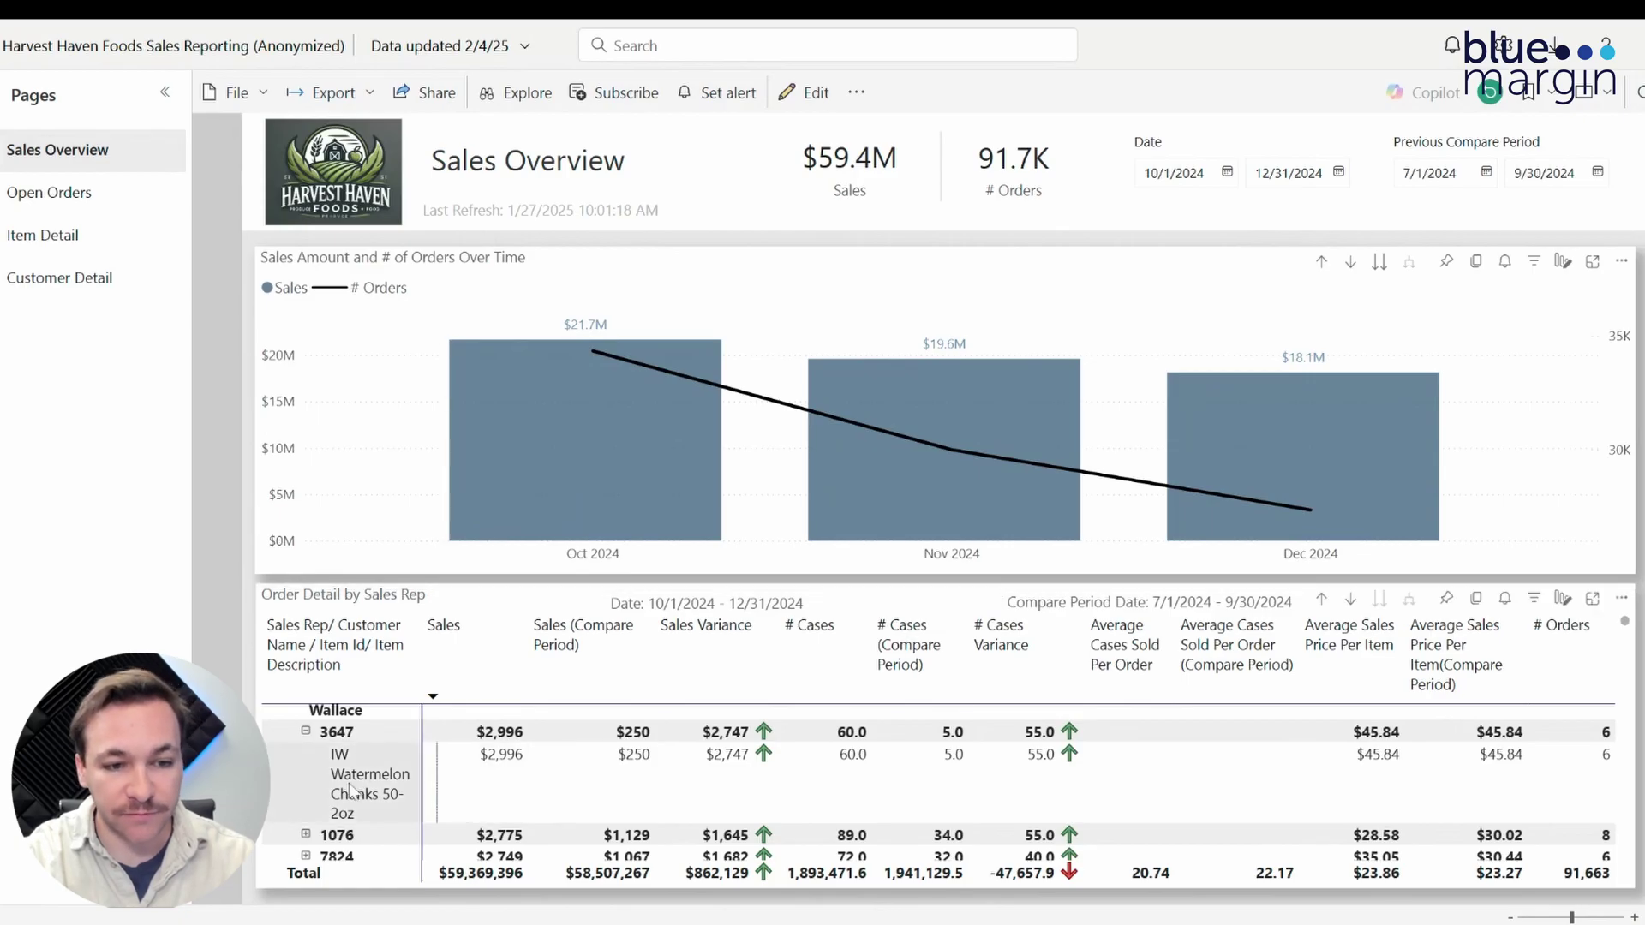
scroll(357, 779, up, 2)
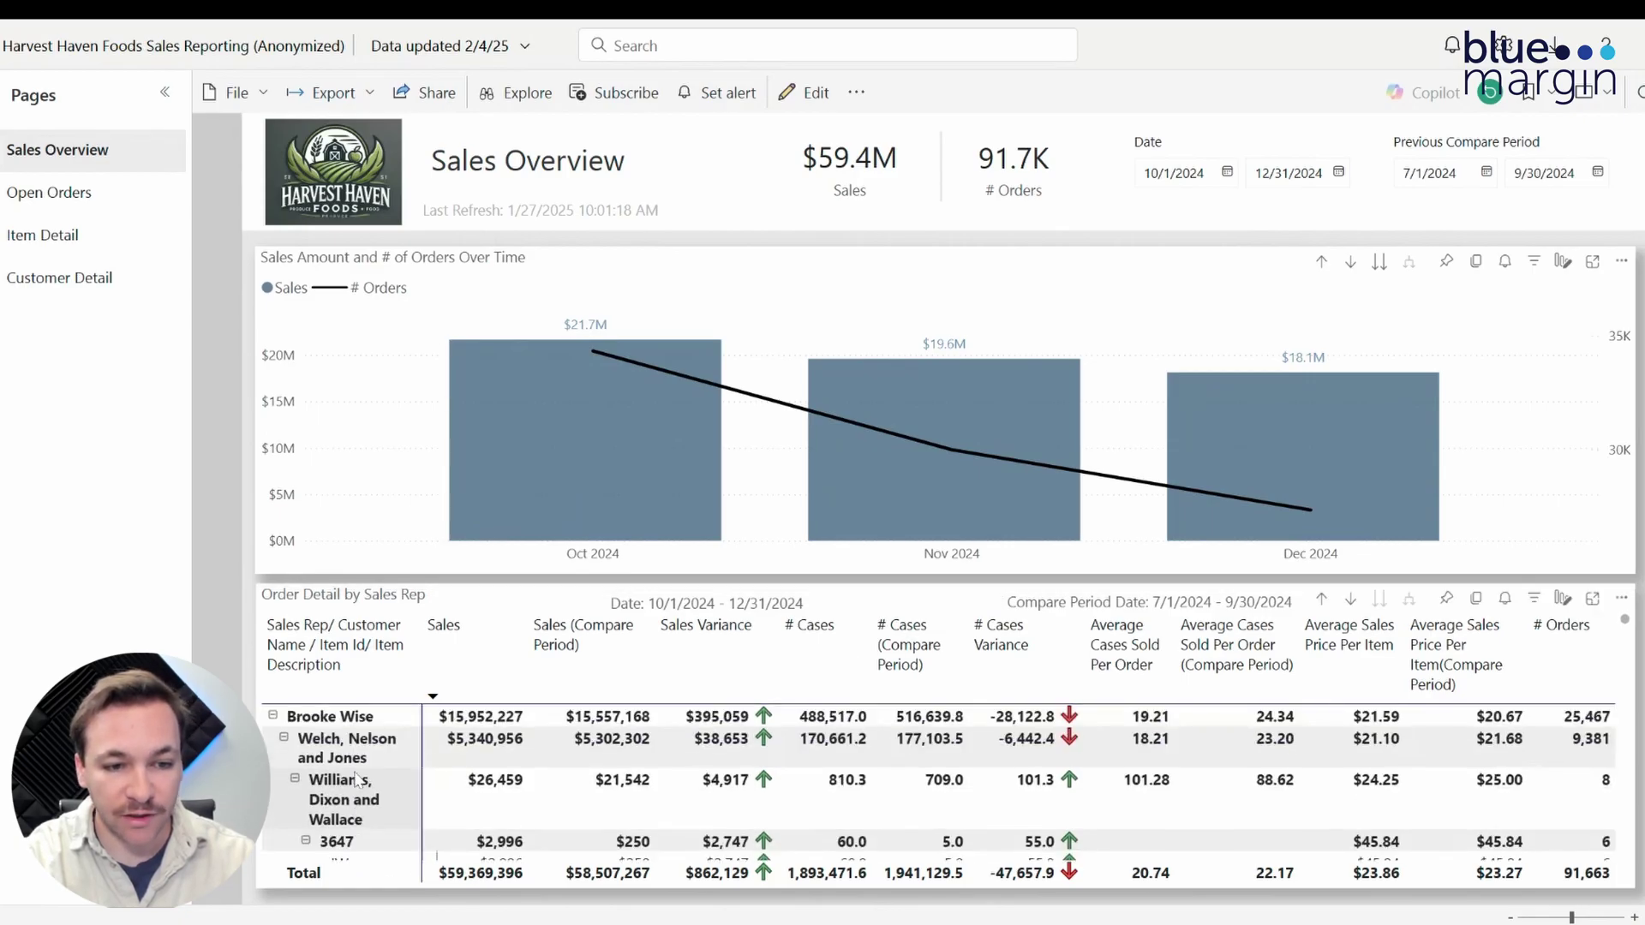
Step: Collapse all levels of the Order Detail by Sales Rep table
right_click(322, 724)
mouse_move(452, 523)
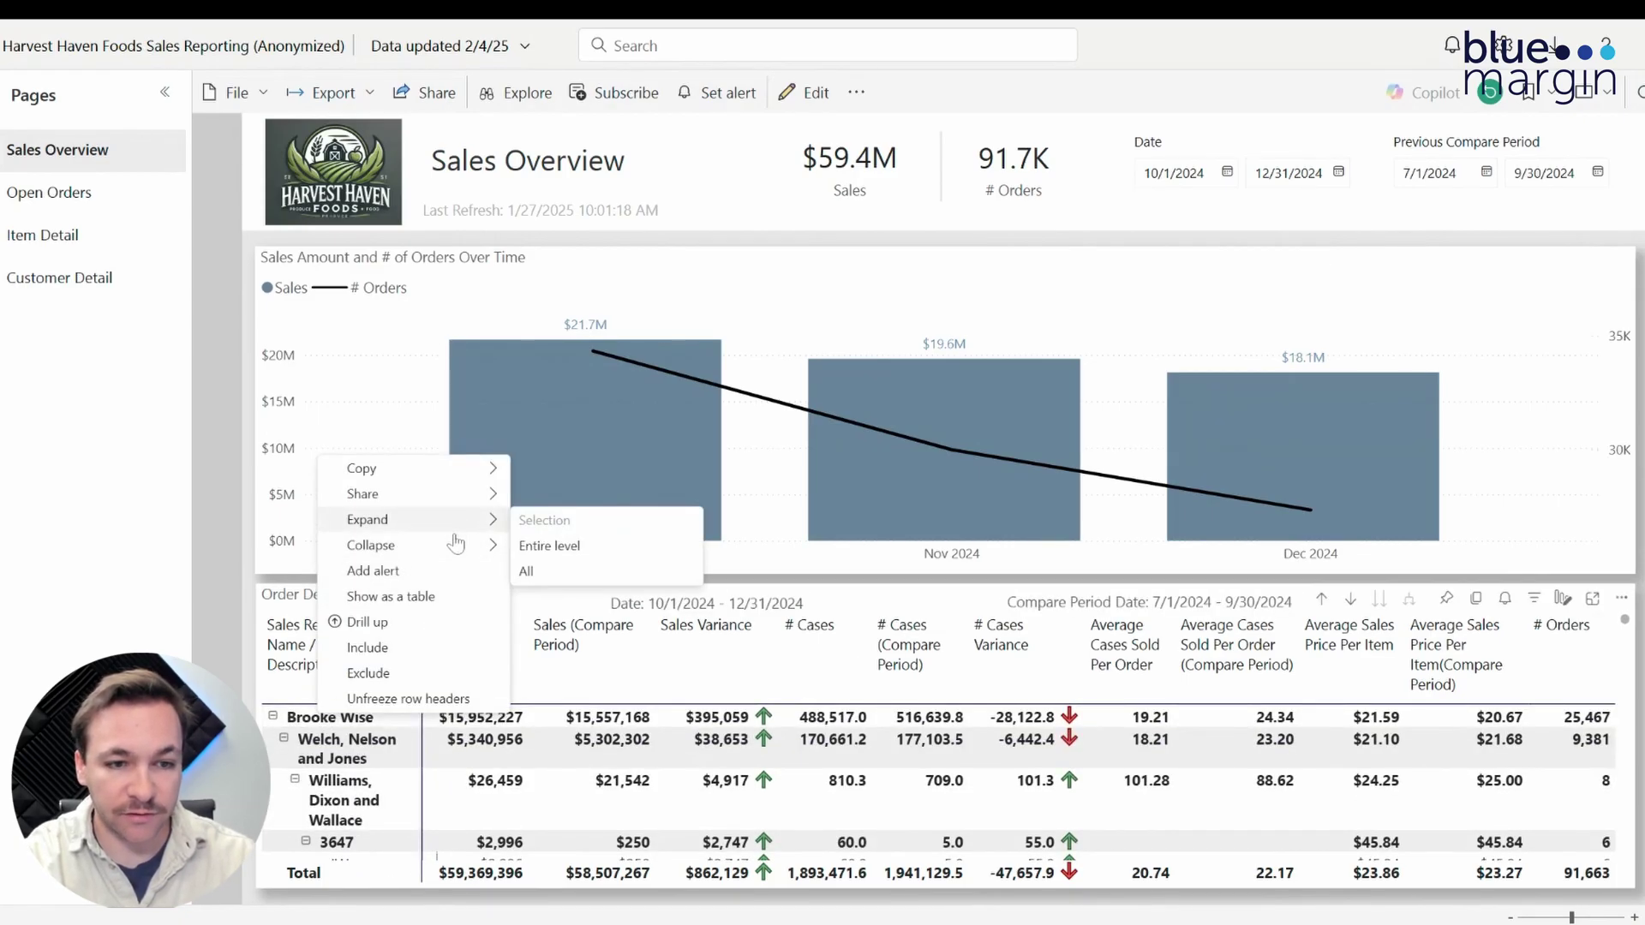
click(566, 597)
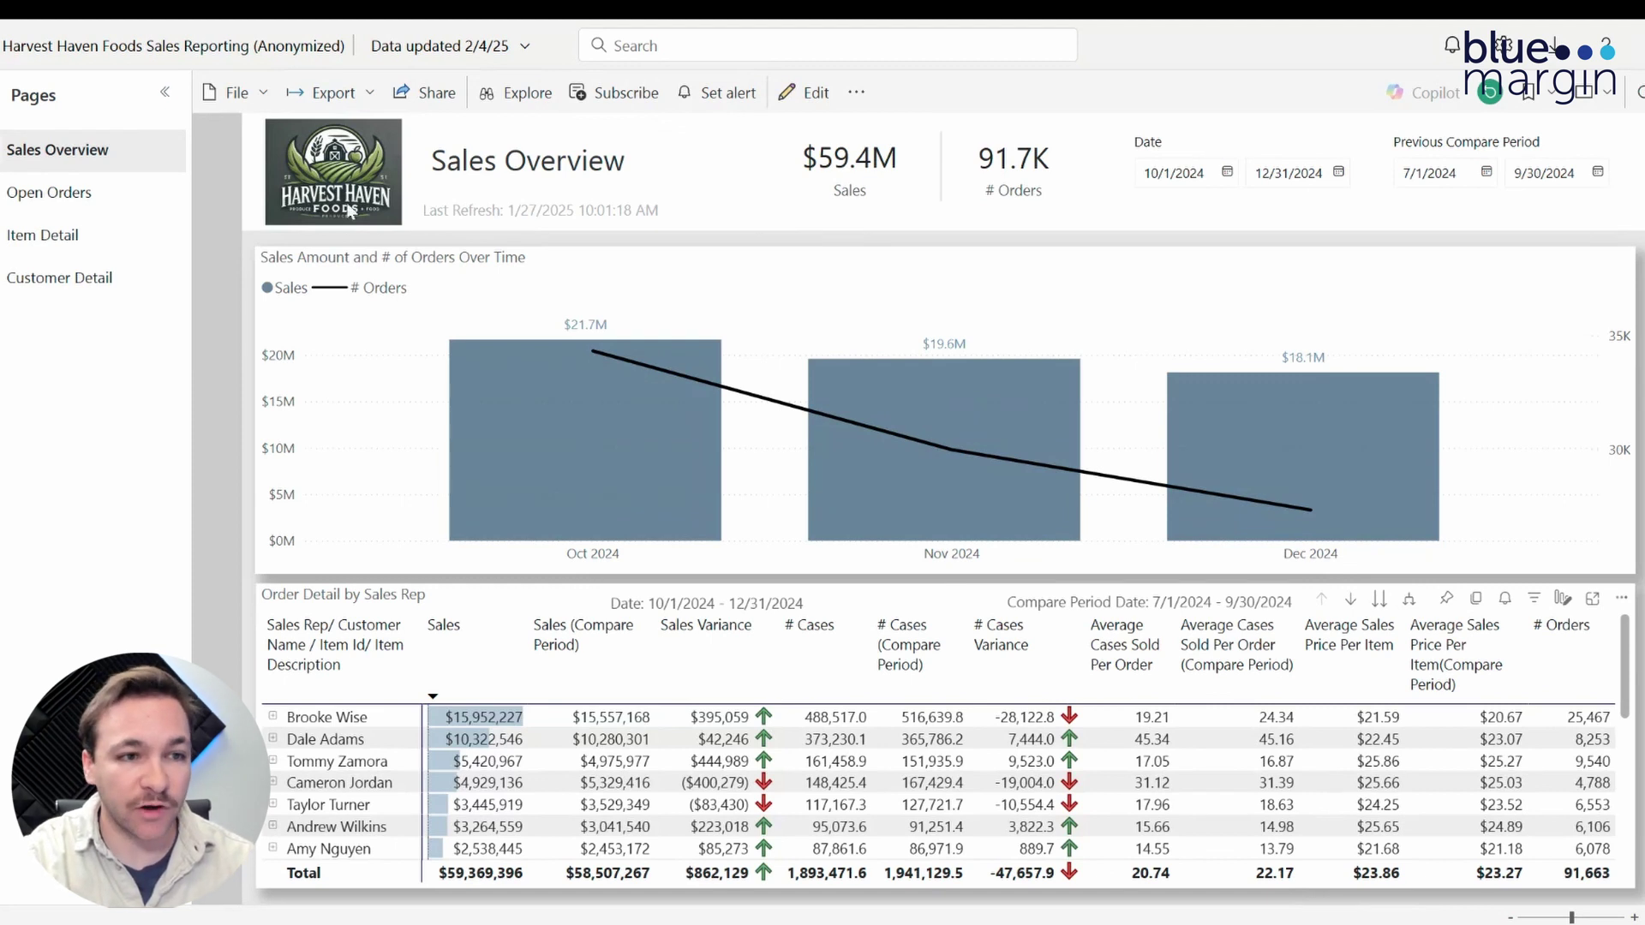
Step: Open the Open Orders page and collapse all levels of its customer order detail table
click(51, 192)
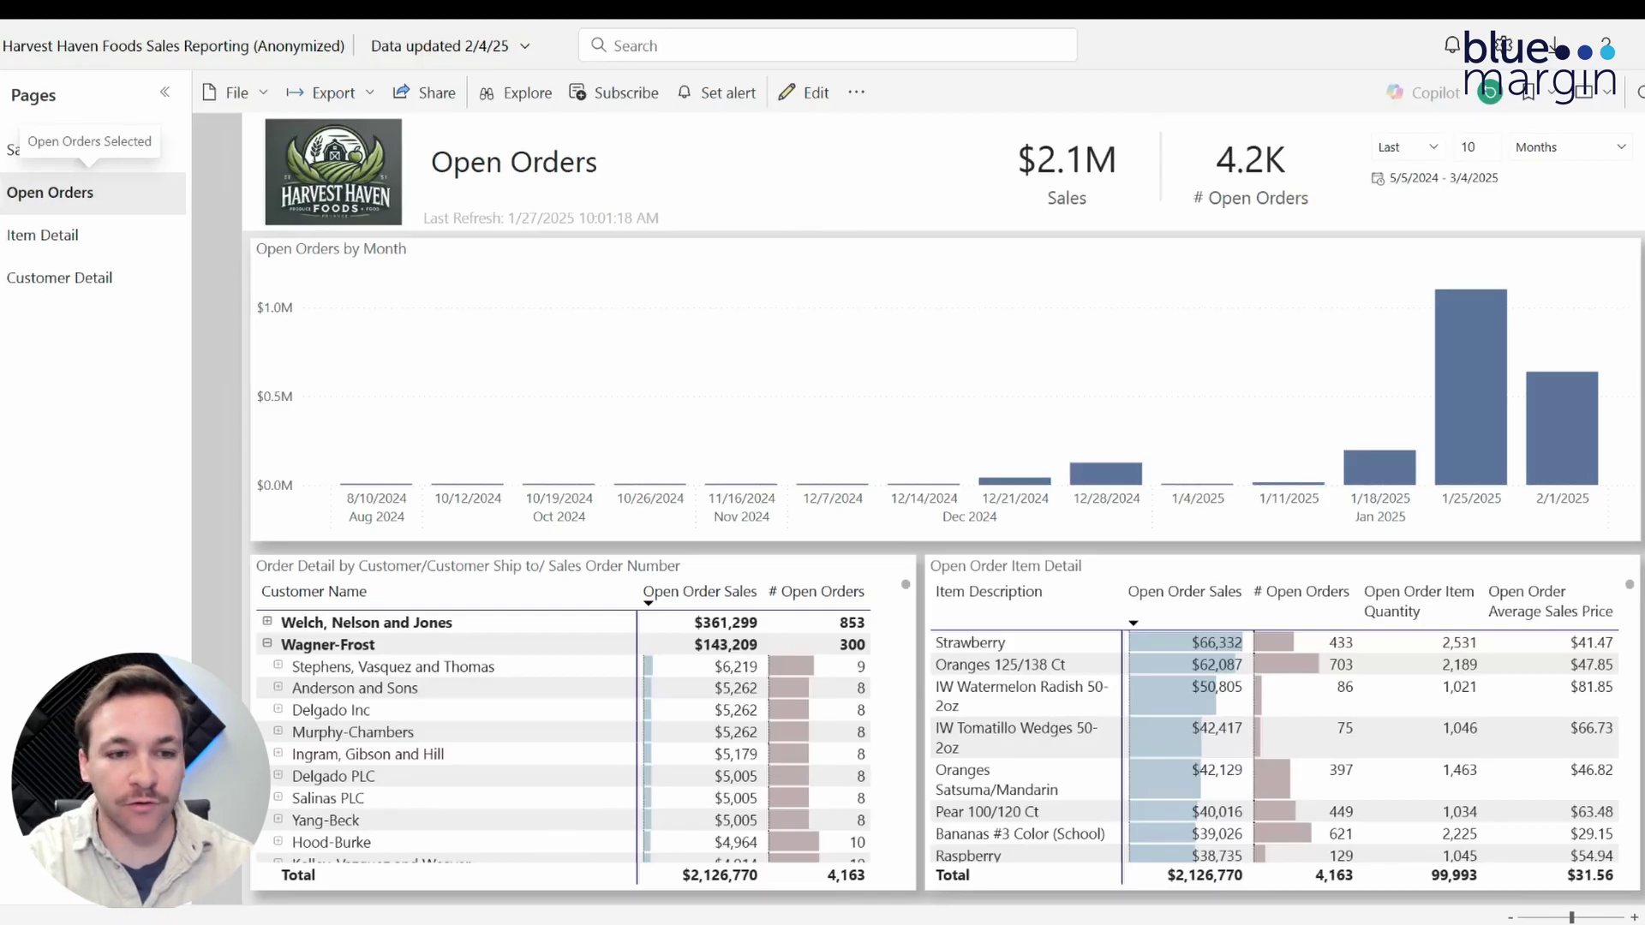
right_click(267, 634)
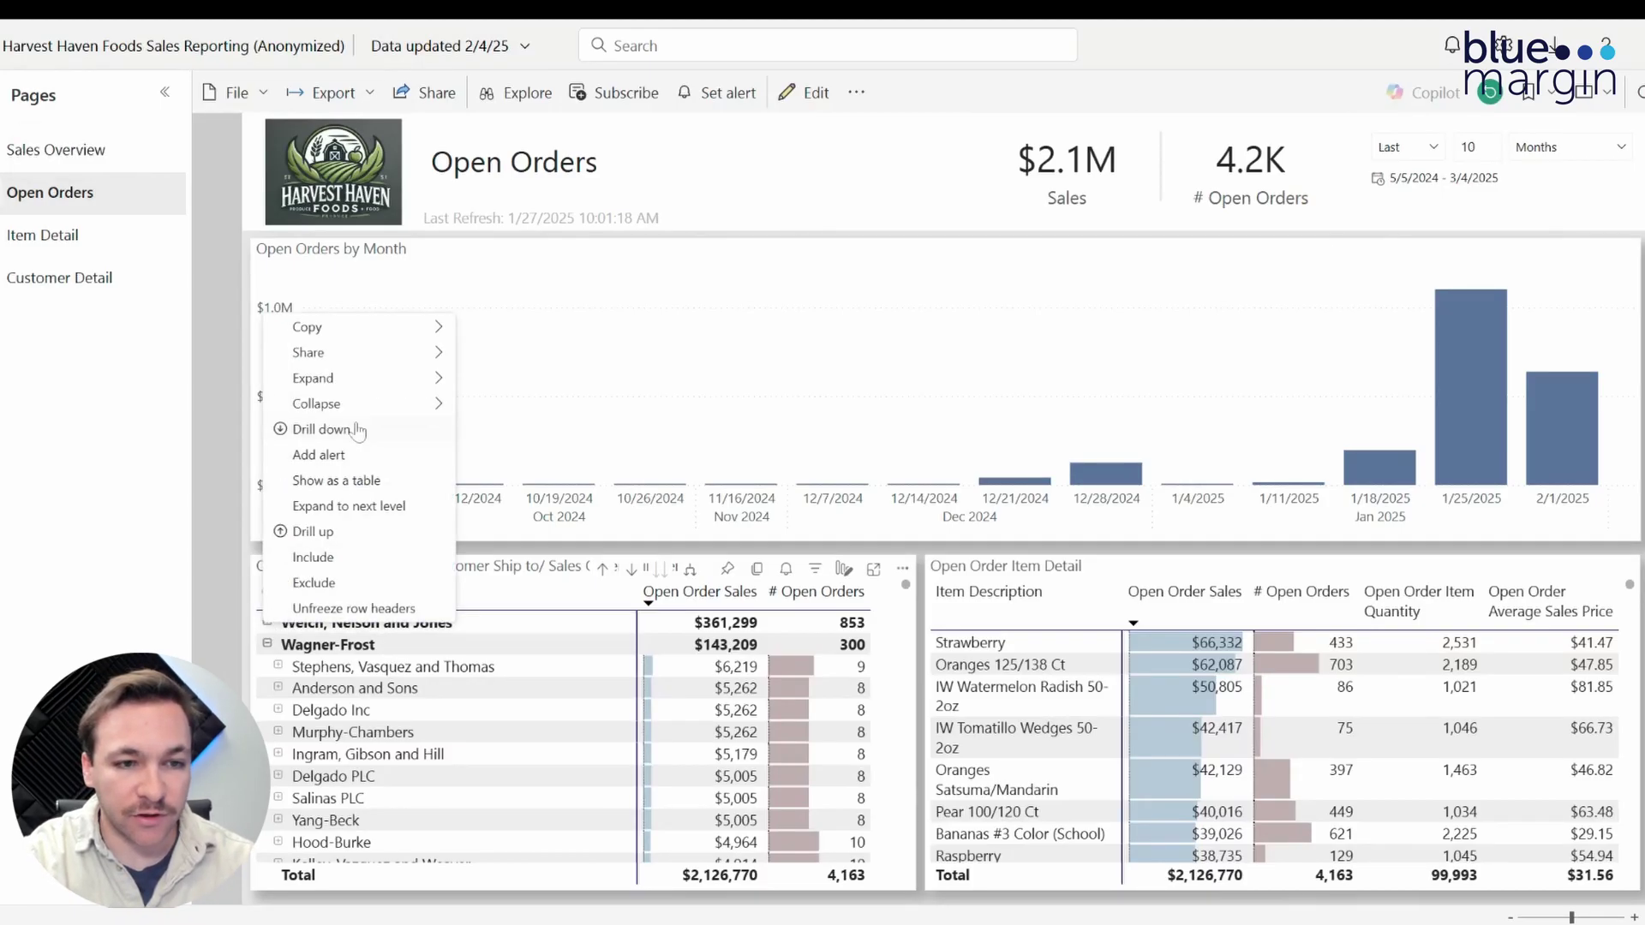
mouse_move(343, 403)
click(472, 455)
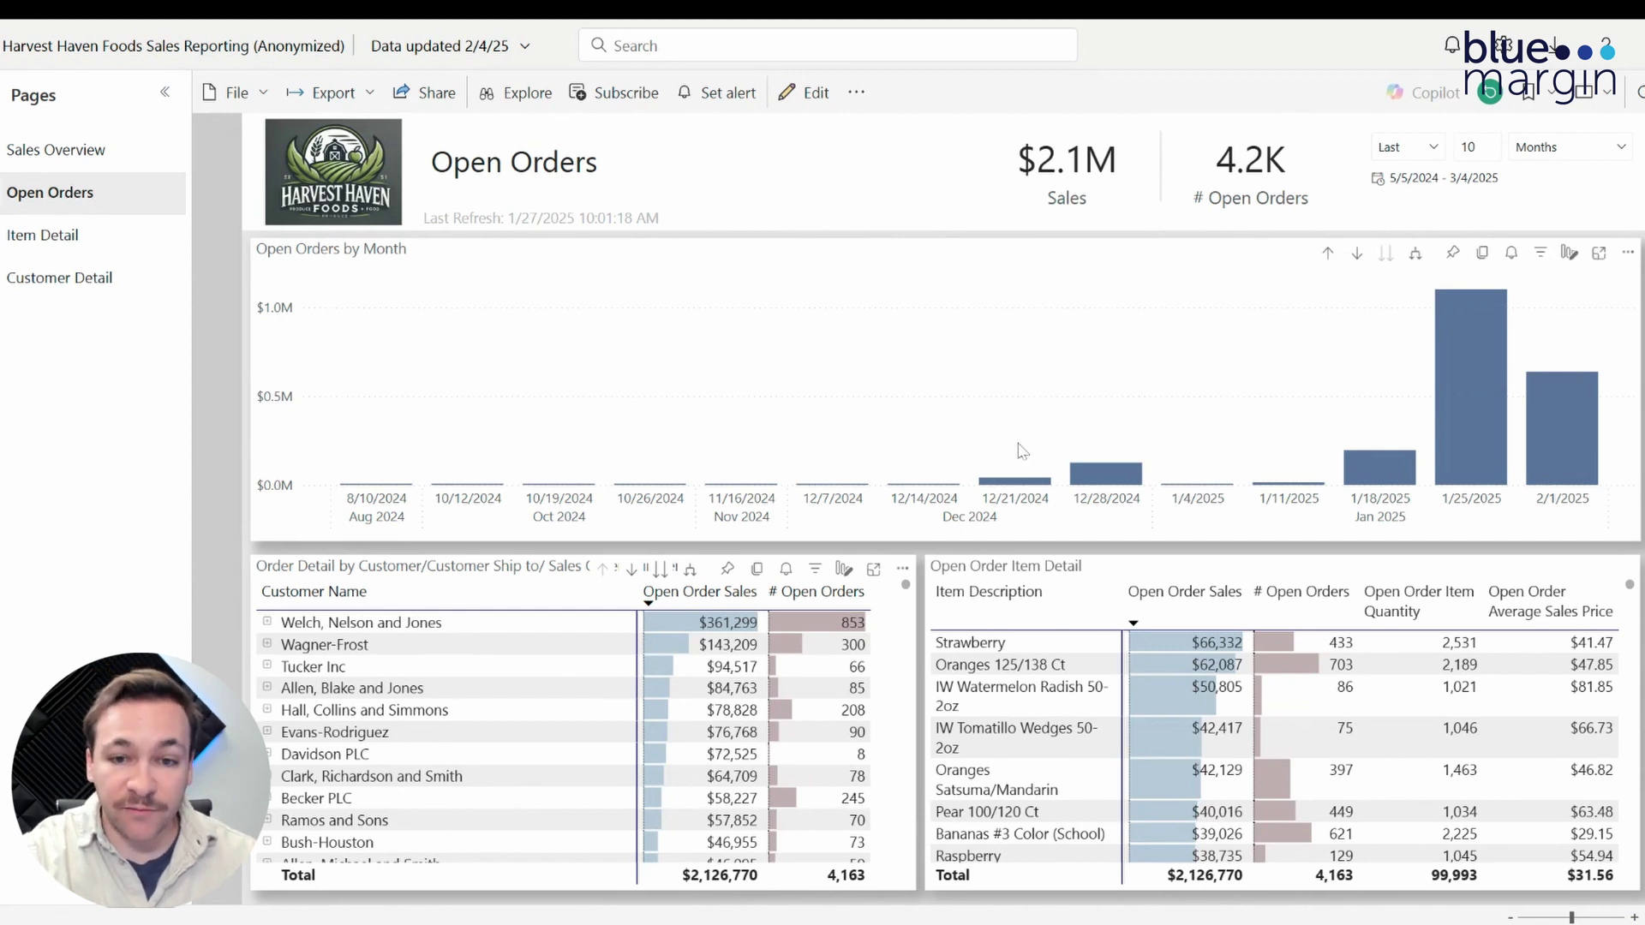
Step: Drill the Open Orders by Month chart up from weeks to months
mouse_move(1100, 483)
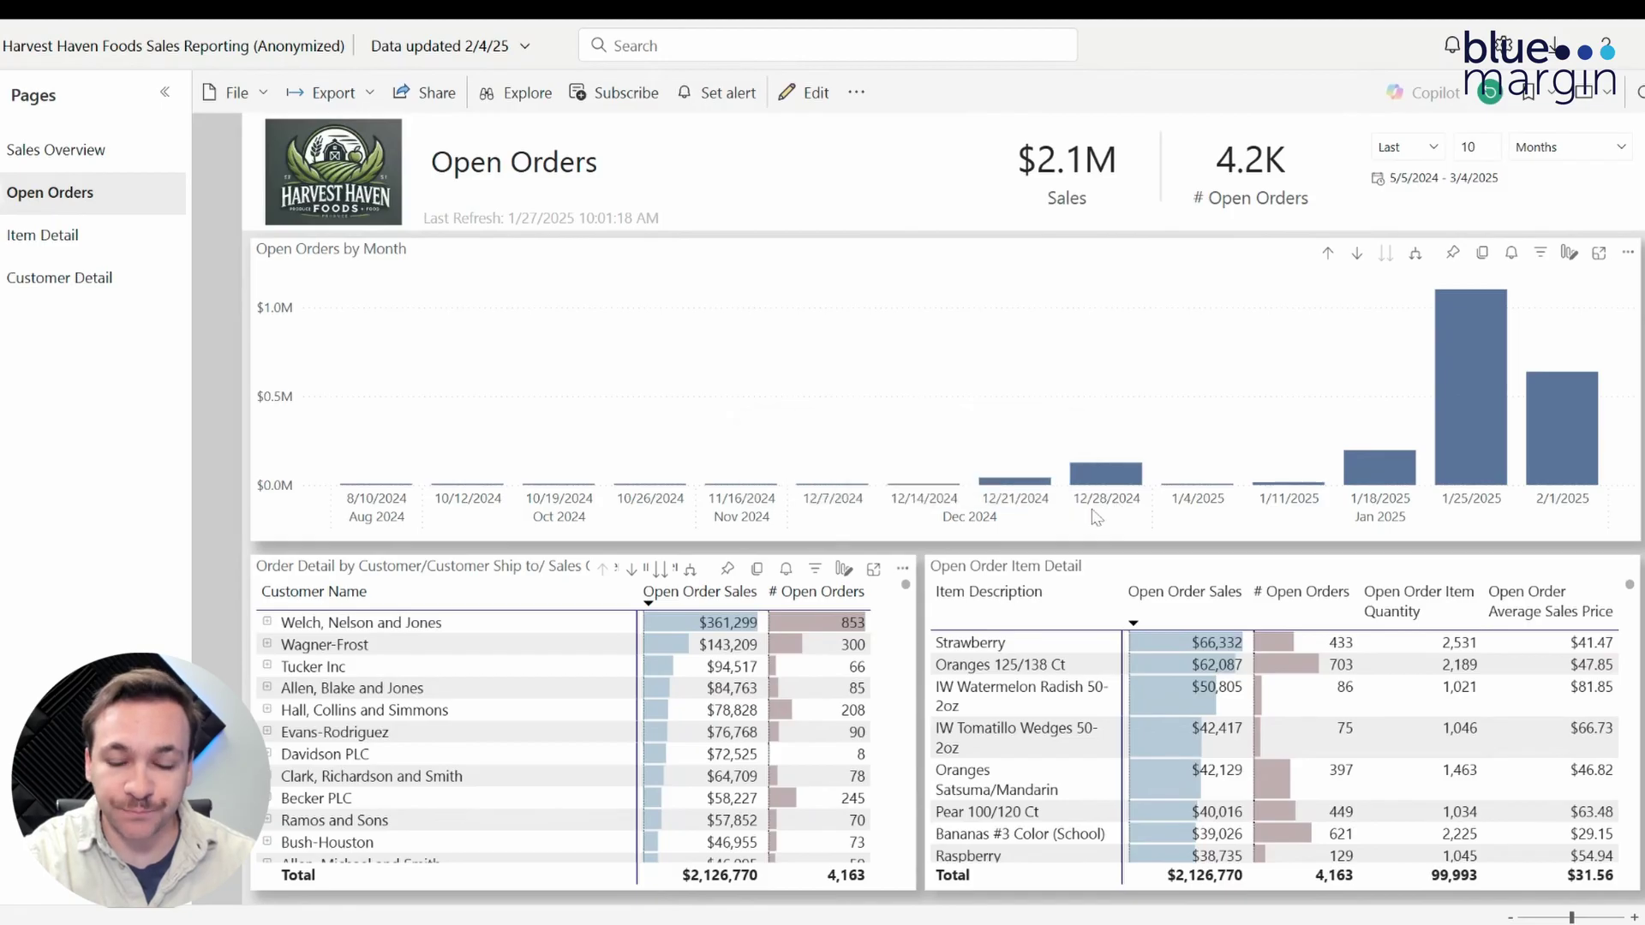
click(1326, 256)
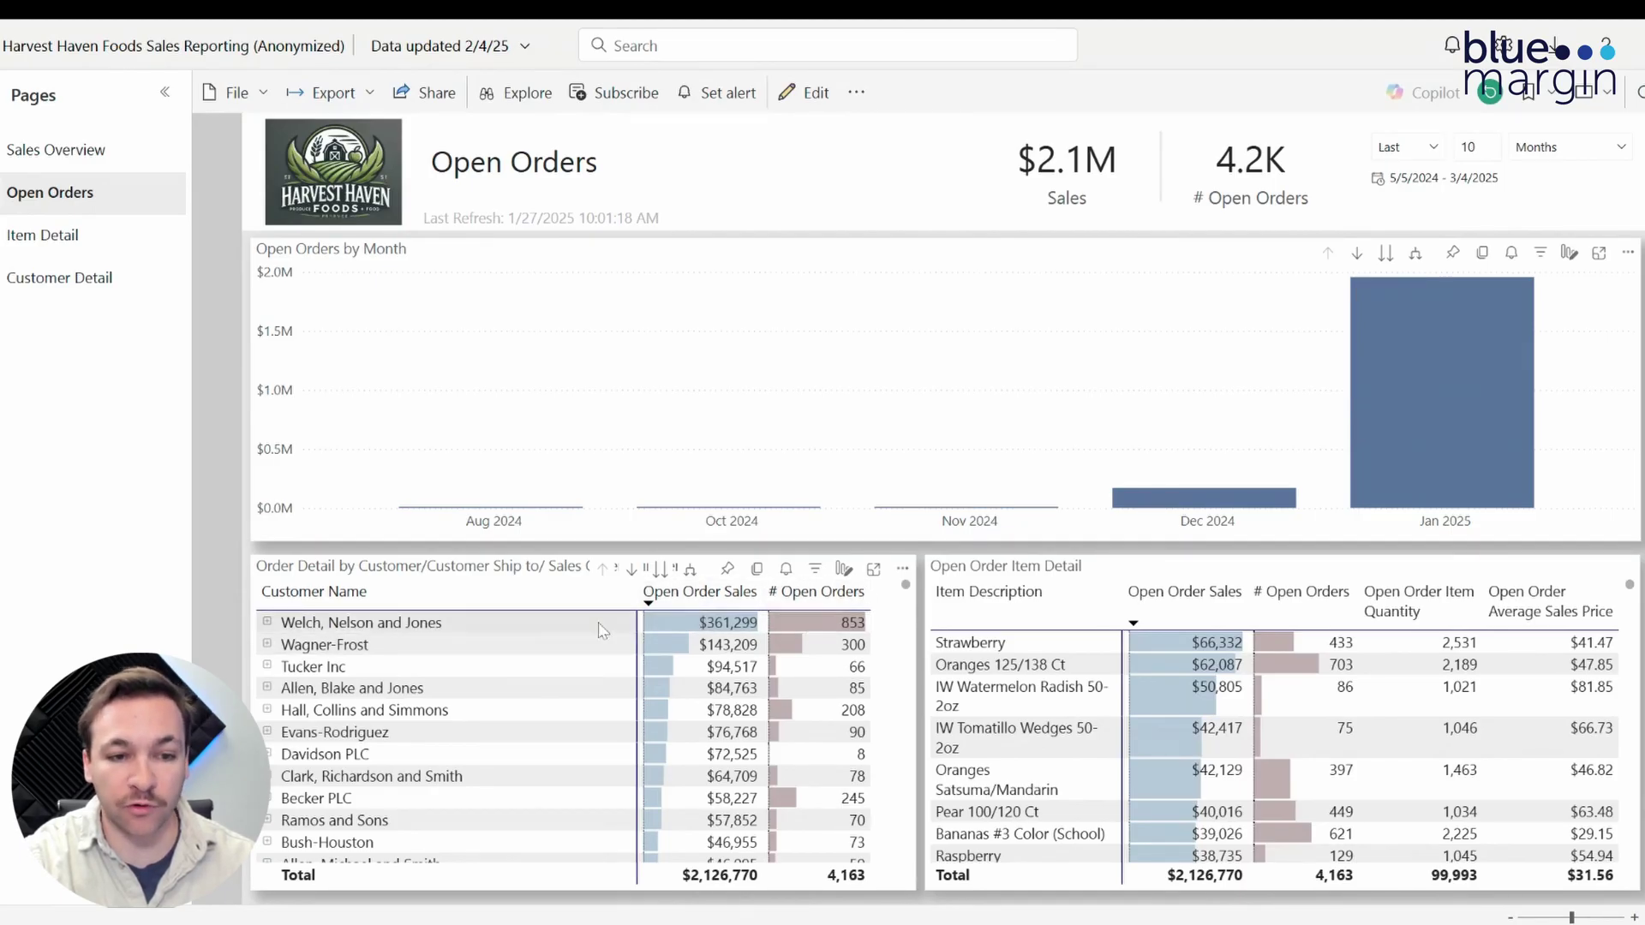
Step: Expand Welch, Nelson and Jones down to the Burns and Sons sales orders, and collapse the customer again
click(266, 630)
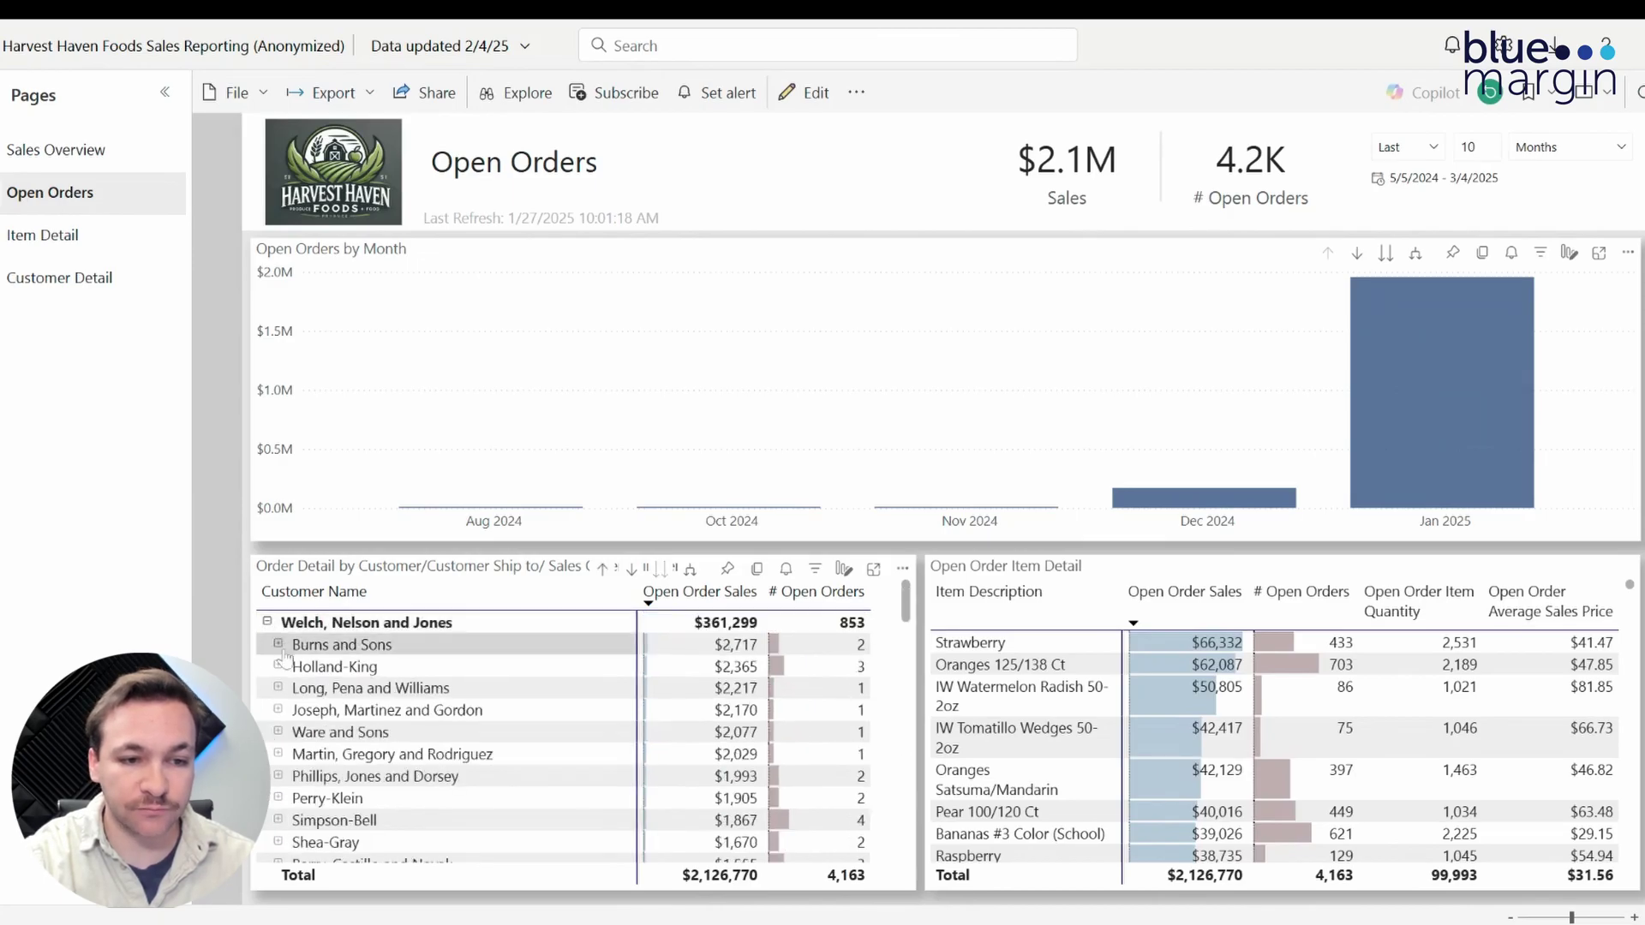
click(278, 644)
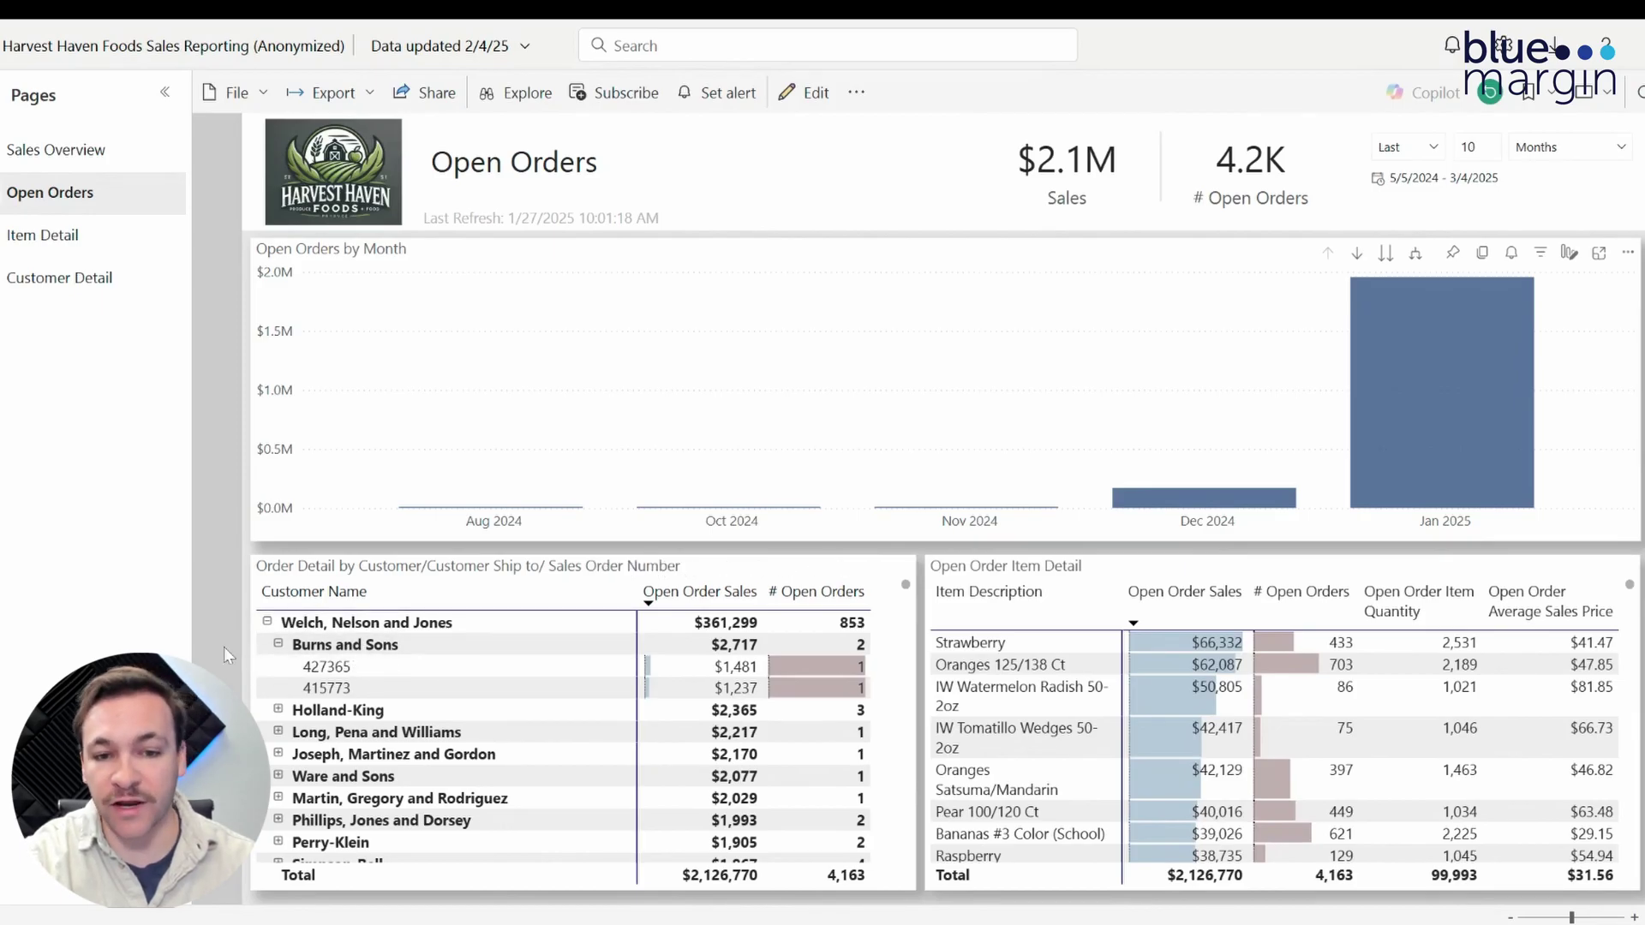
click(267, 622)
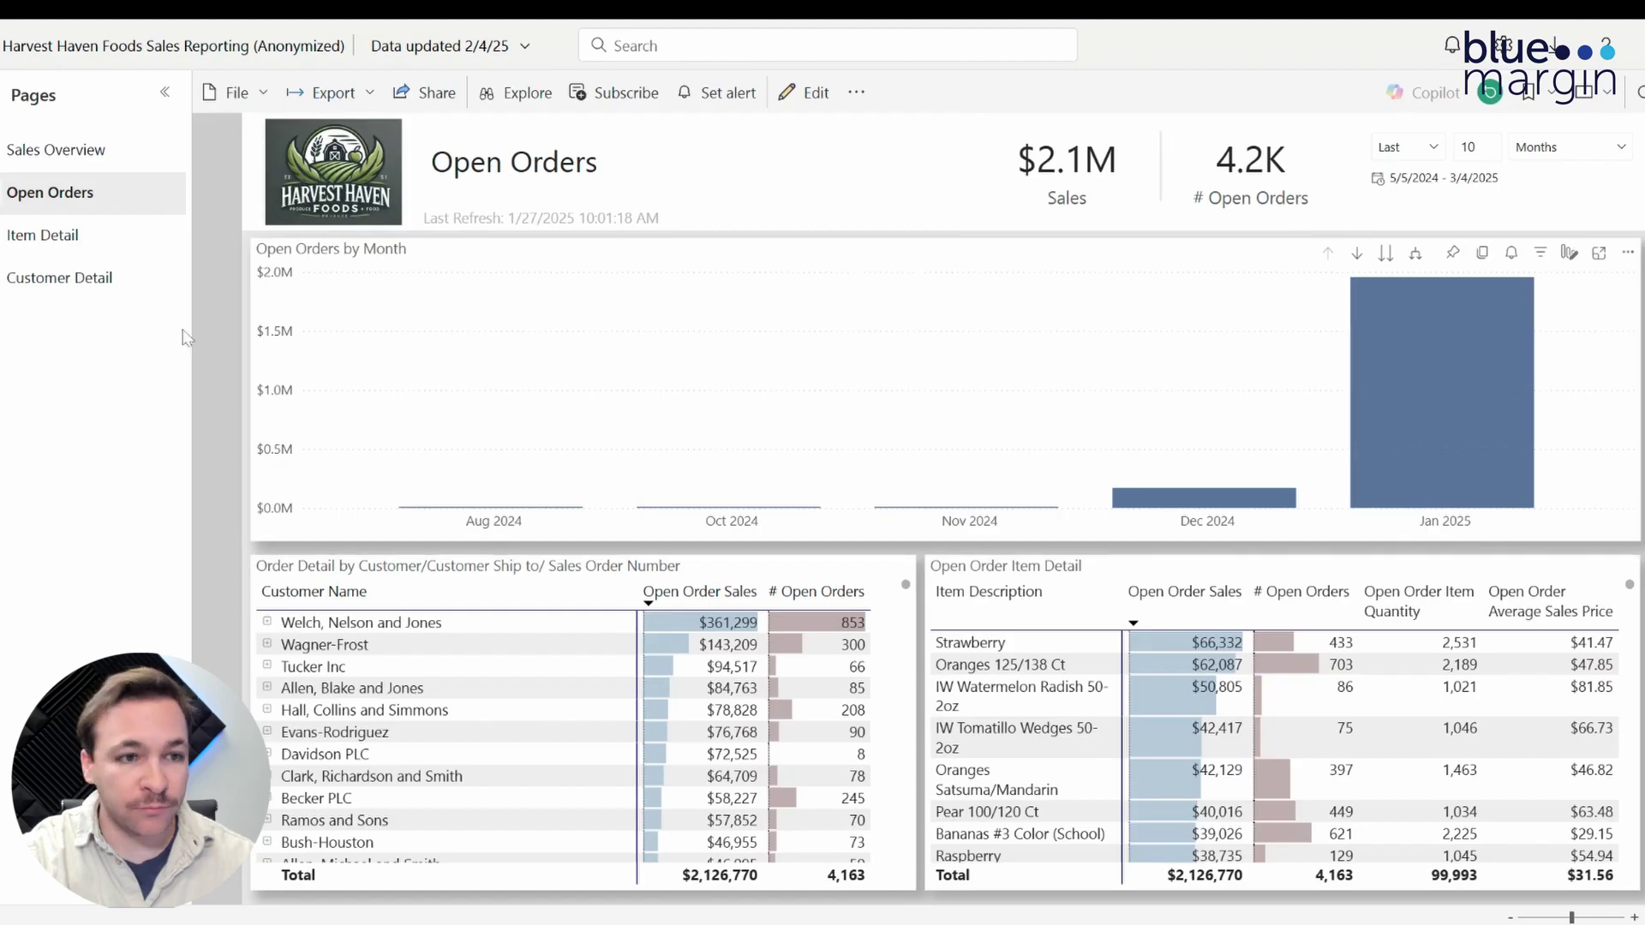
Step: Open the Item Detail page and browse the customers available in the Customer filter
click(78, 244)
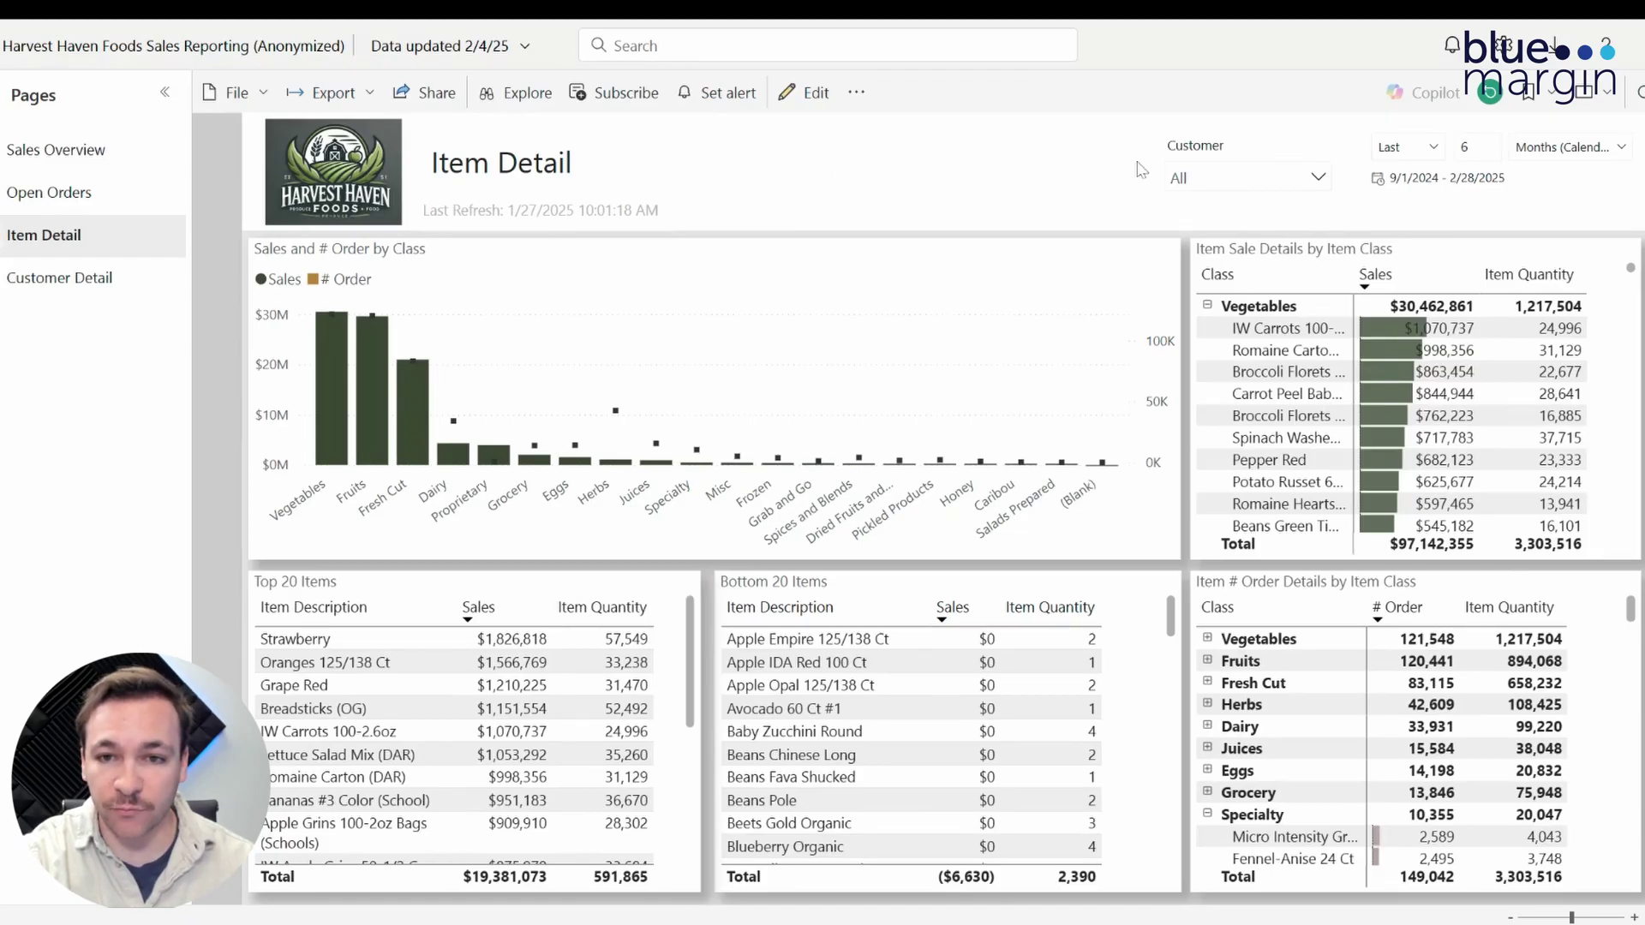
click(1231, 179)
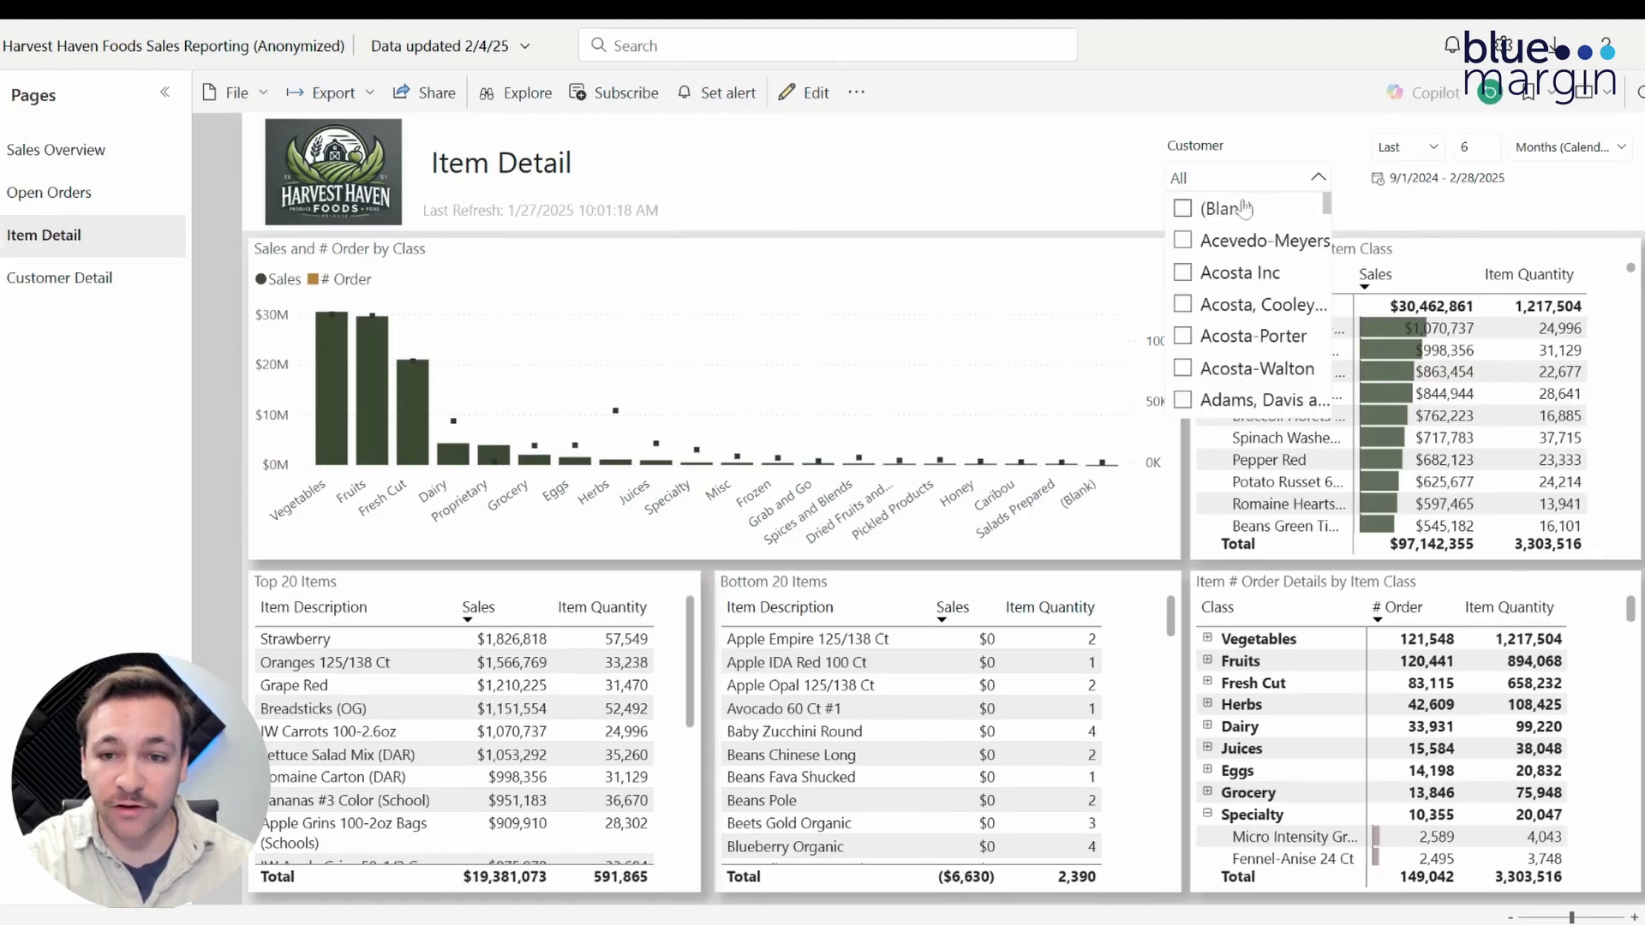
scroll(1240, 326, down, 5)
scroll(1241, 317, down, 3)
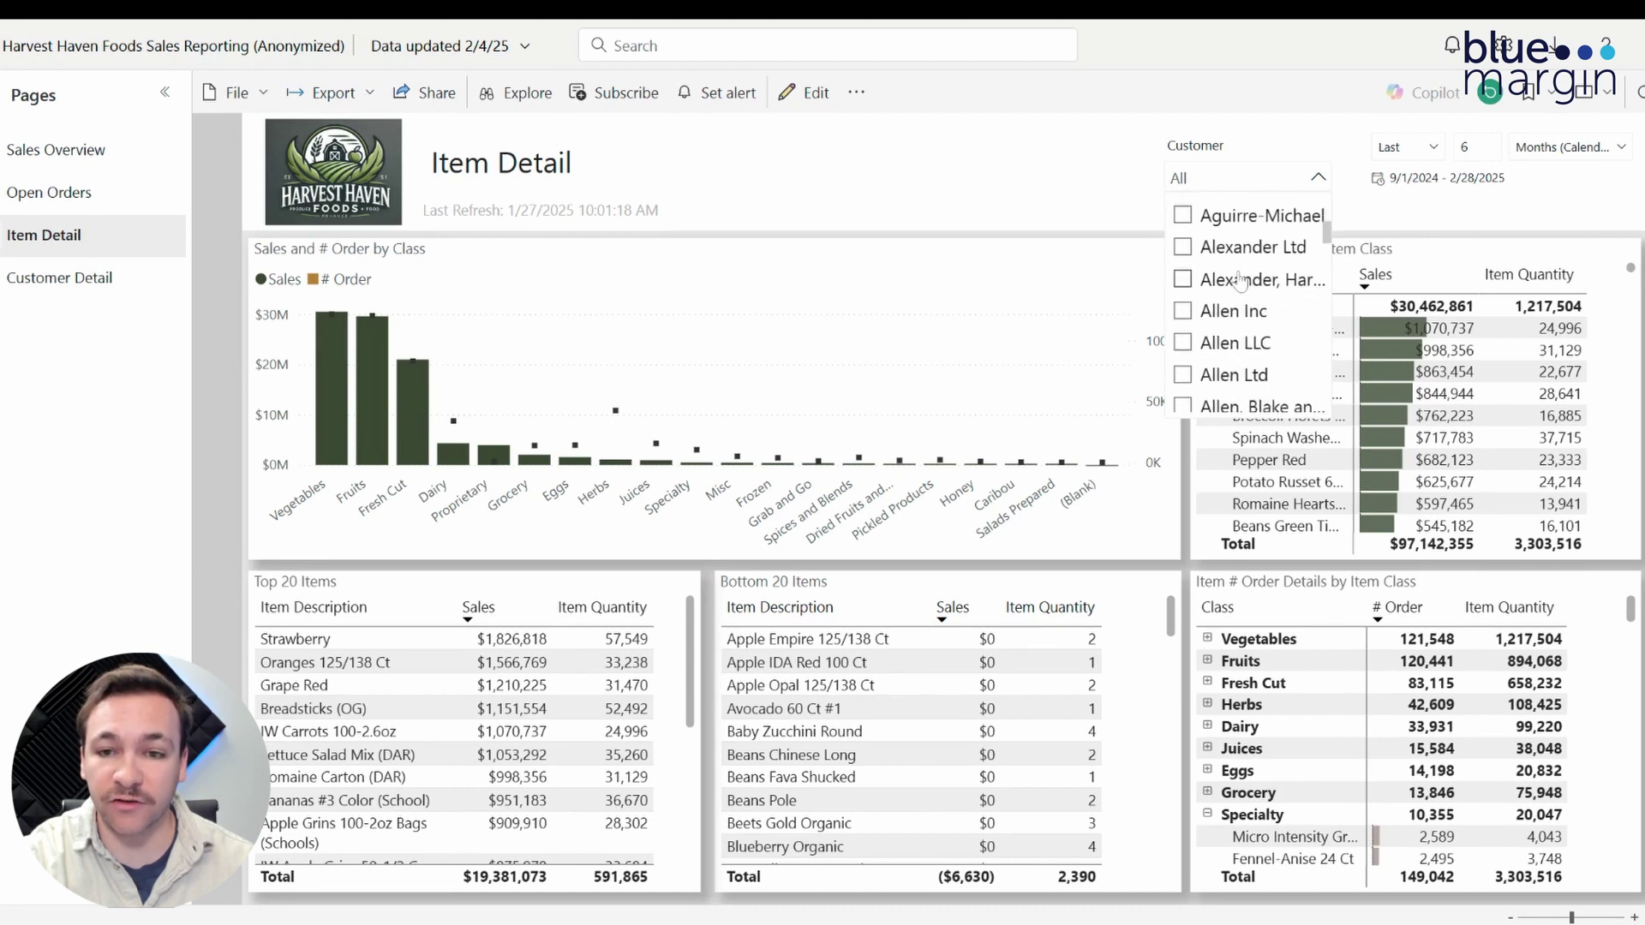
scroll(1245, 273, down, 2)
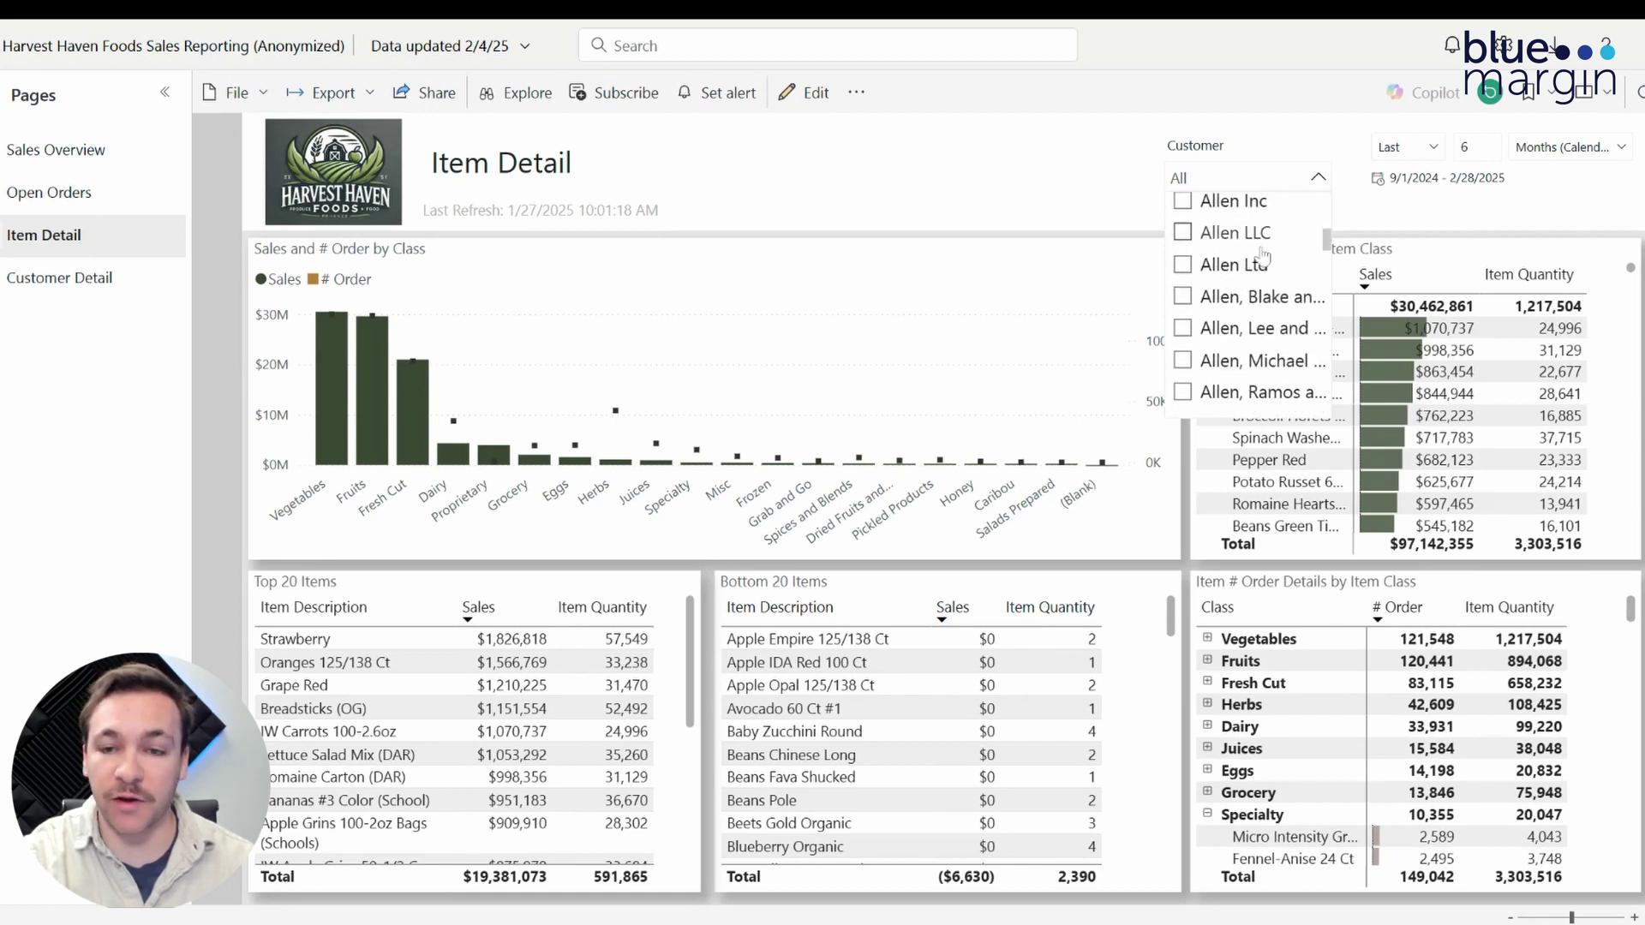
scroll(1242, 257, down, 3)
scroll(1239, 240, up, 5)
scroll(1239, 239, up, 1)
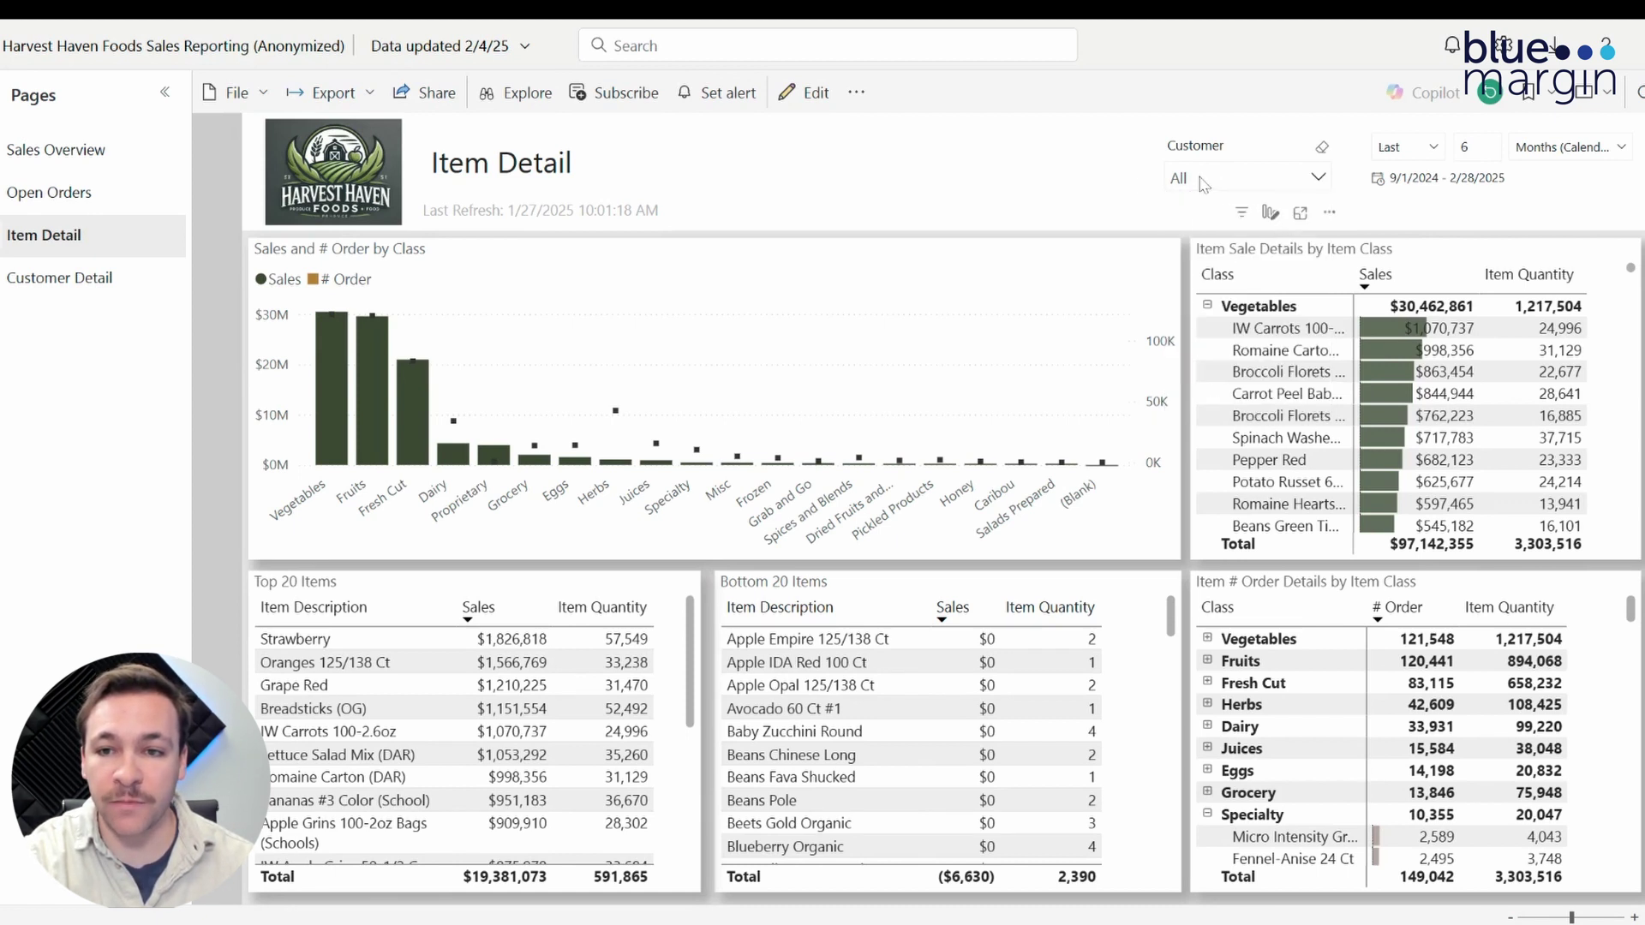
click(1225, 179)
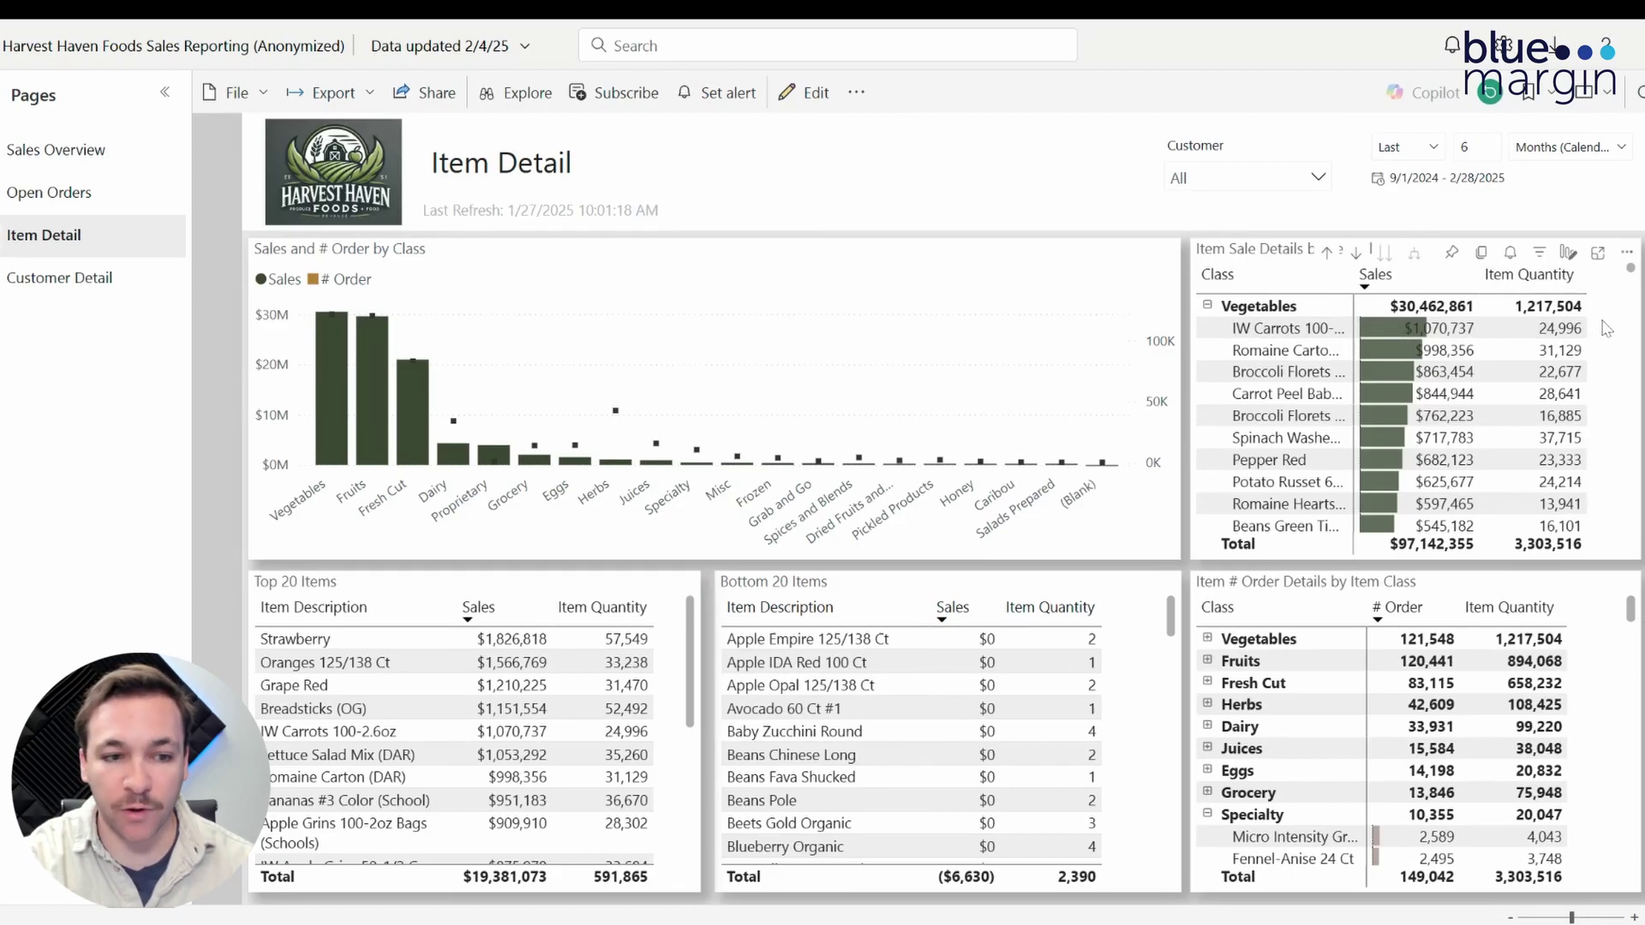
Step: Cross-filter the Item Detail page by the Fruits class and expand Fruits in the Item Sale Details table
click(372, 401)
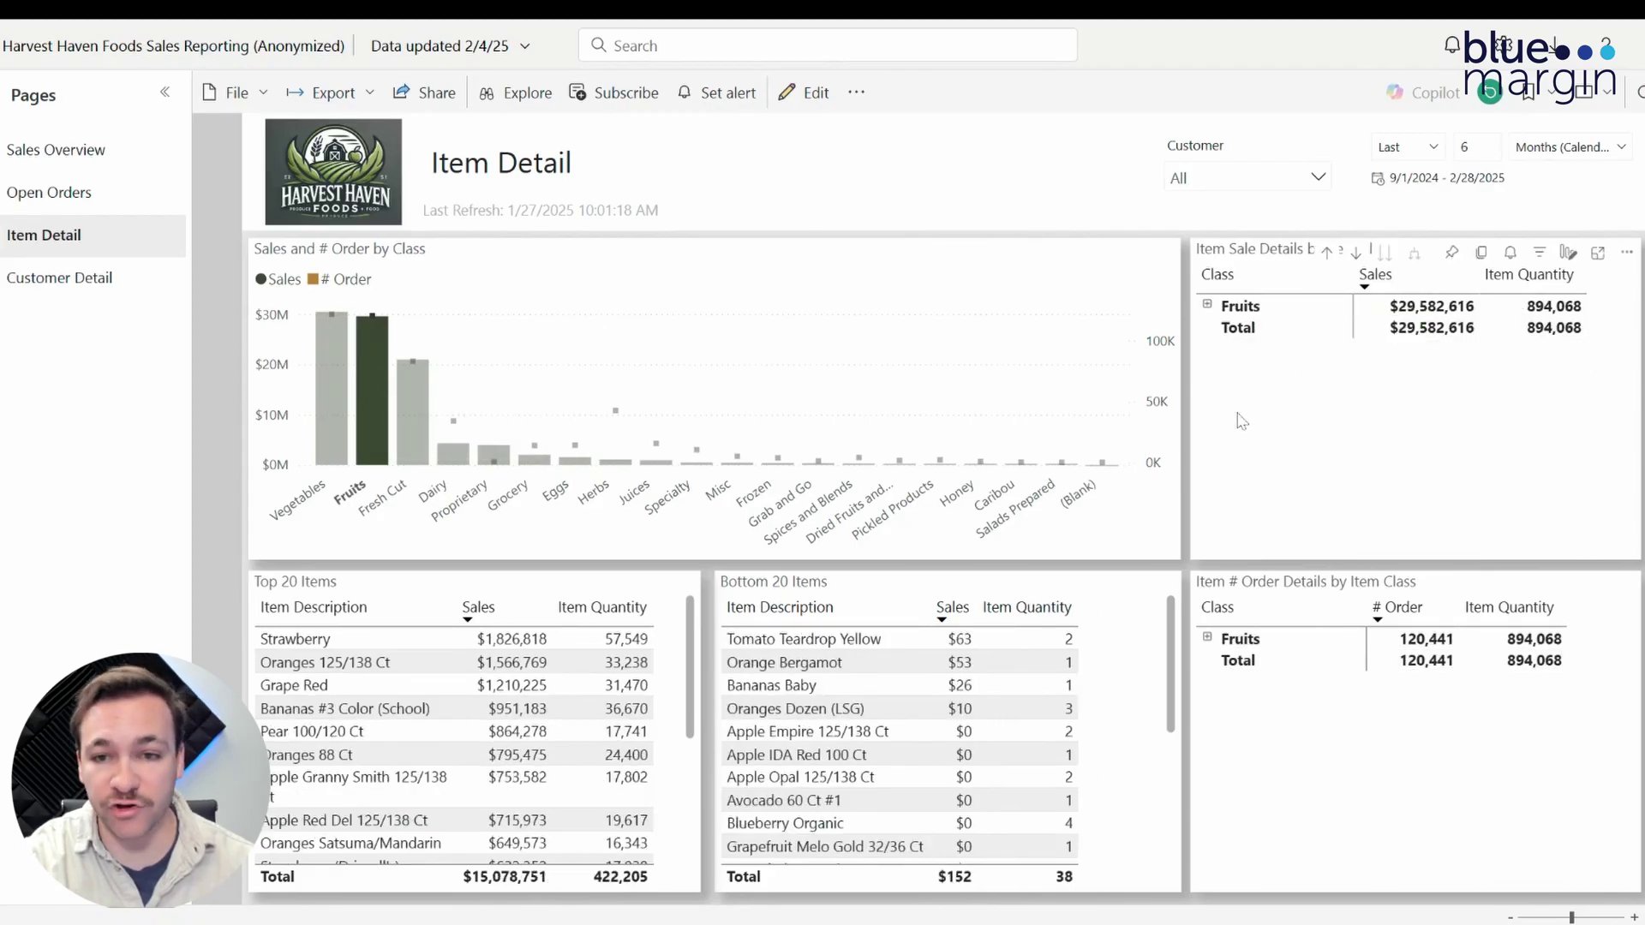
click(1208, 306)
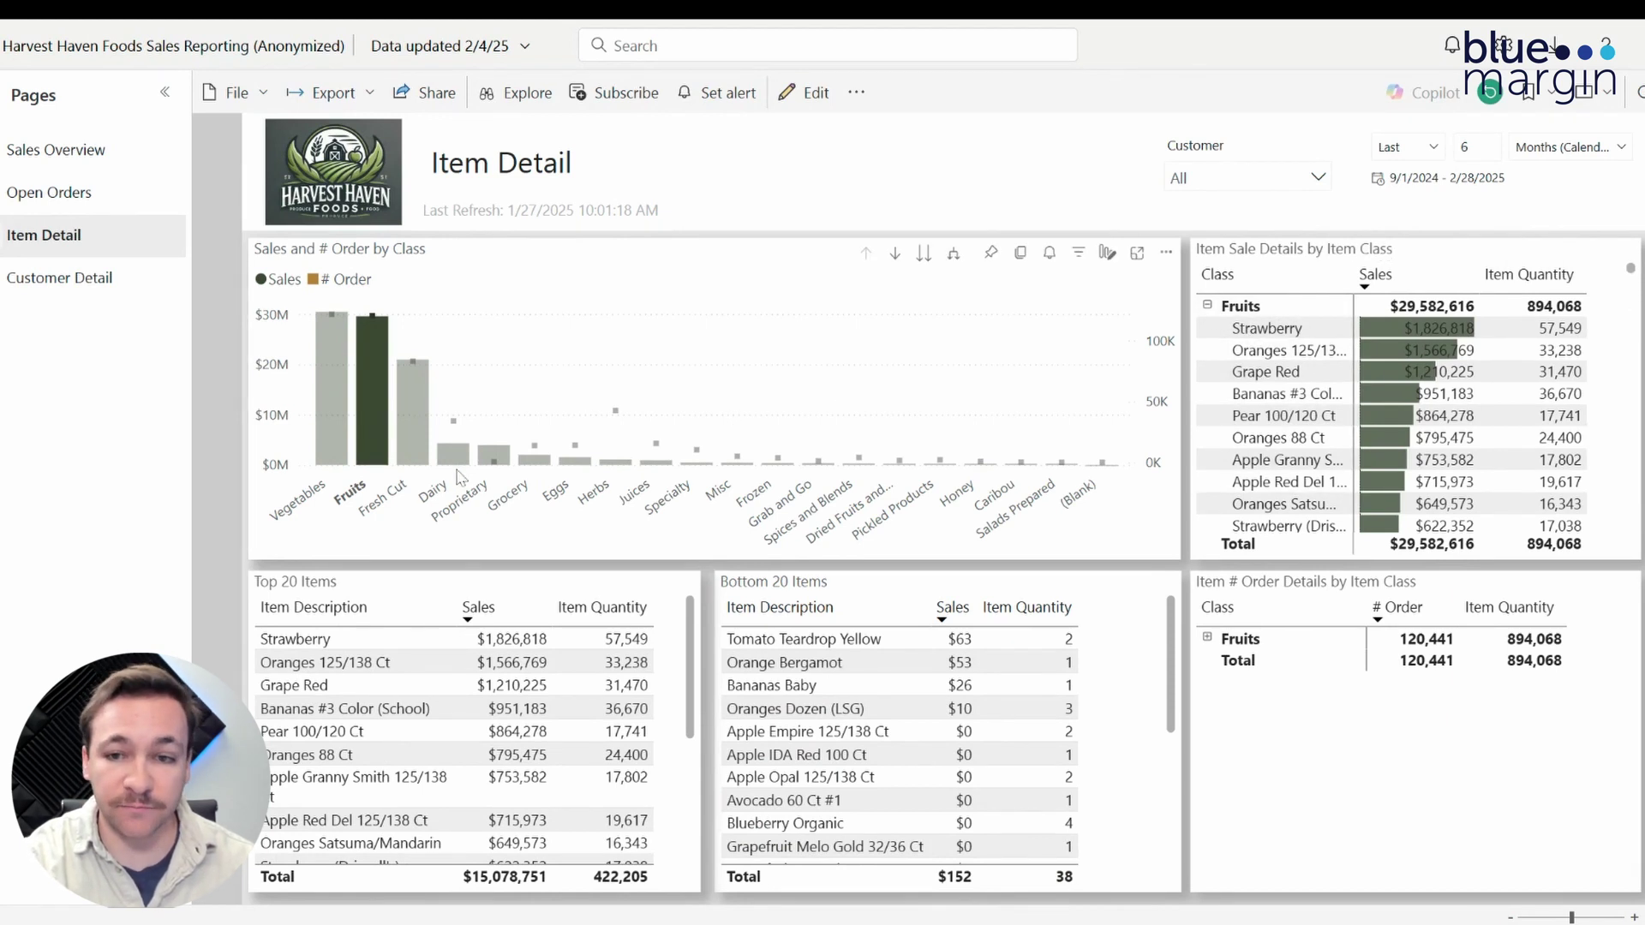
Step: Clear the Fruits selection in the Sales and # Order by Class chart
mouse_move(368, 429)
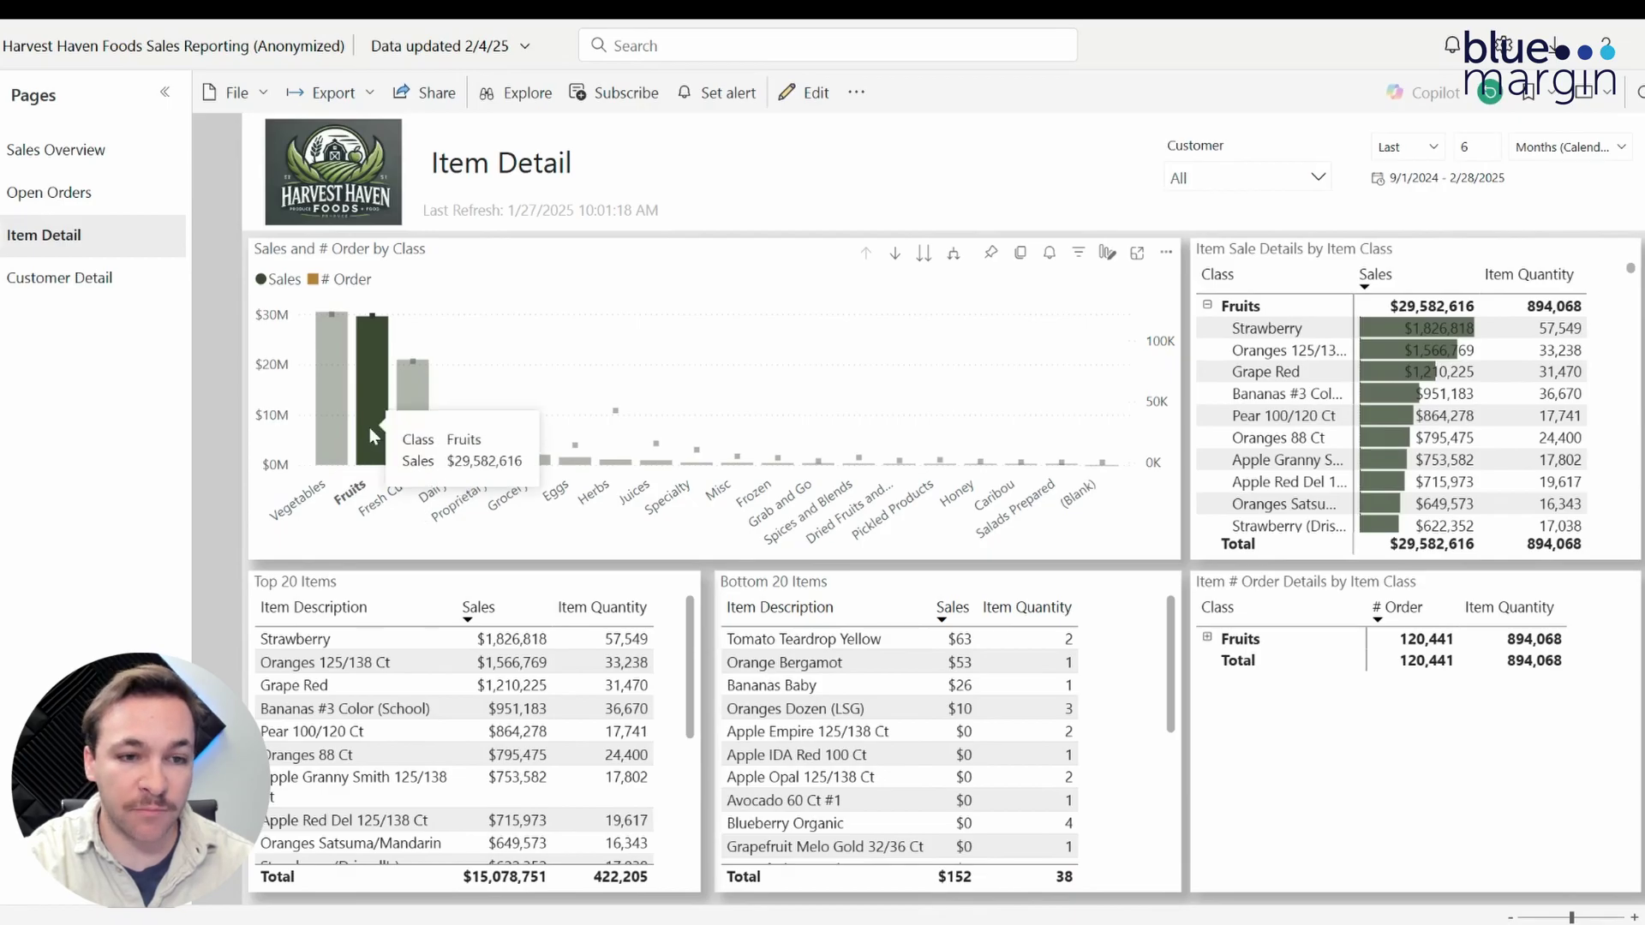
click(368, 429)
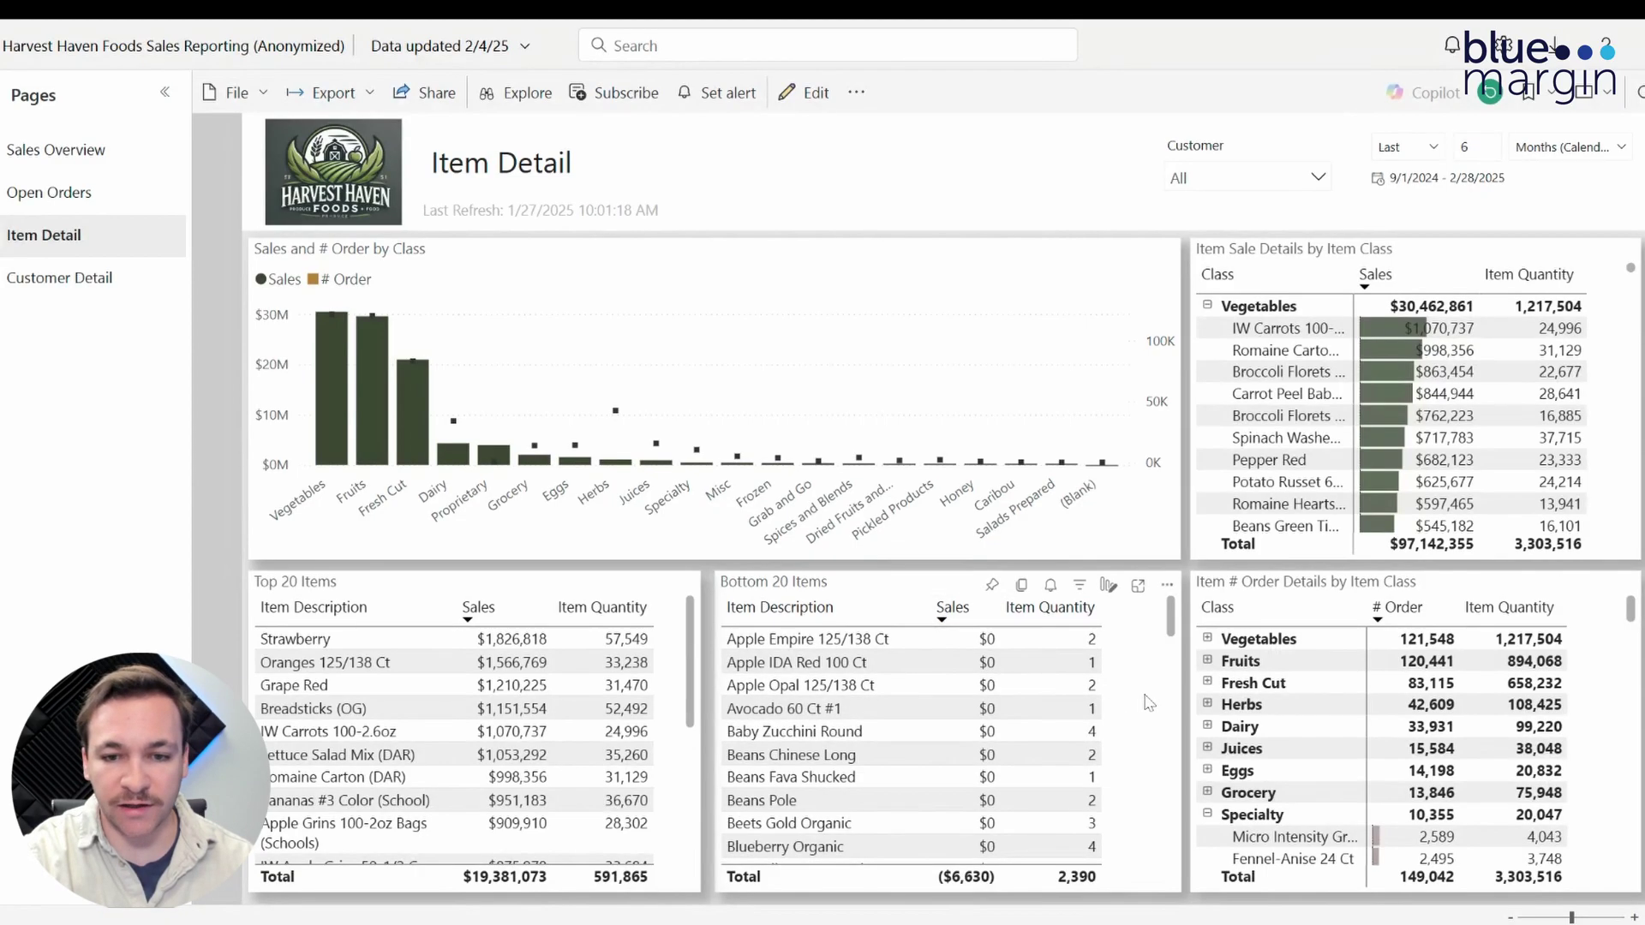
Step: Review the Bottom 20 Items list and expand Vegetables in the Item # Order Details by Item Class table
scroll(1149, 705, down, 10)
scroll(1161, 702, up, 10)
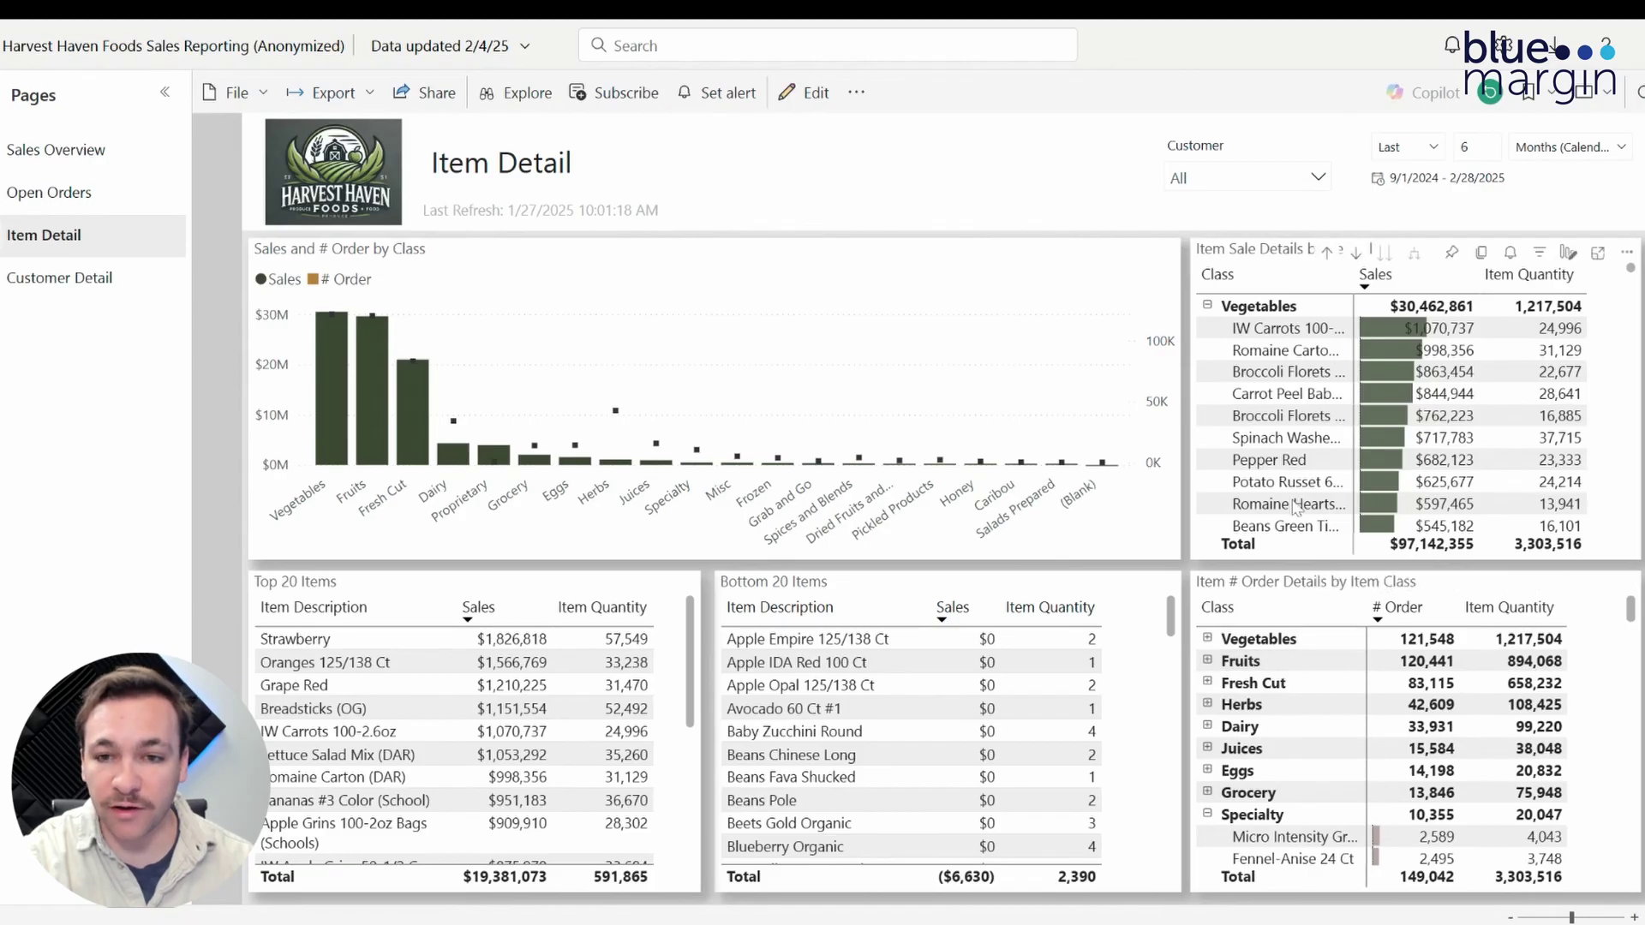
click(1207, 640)
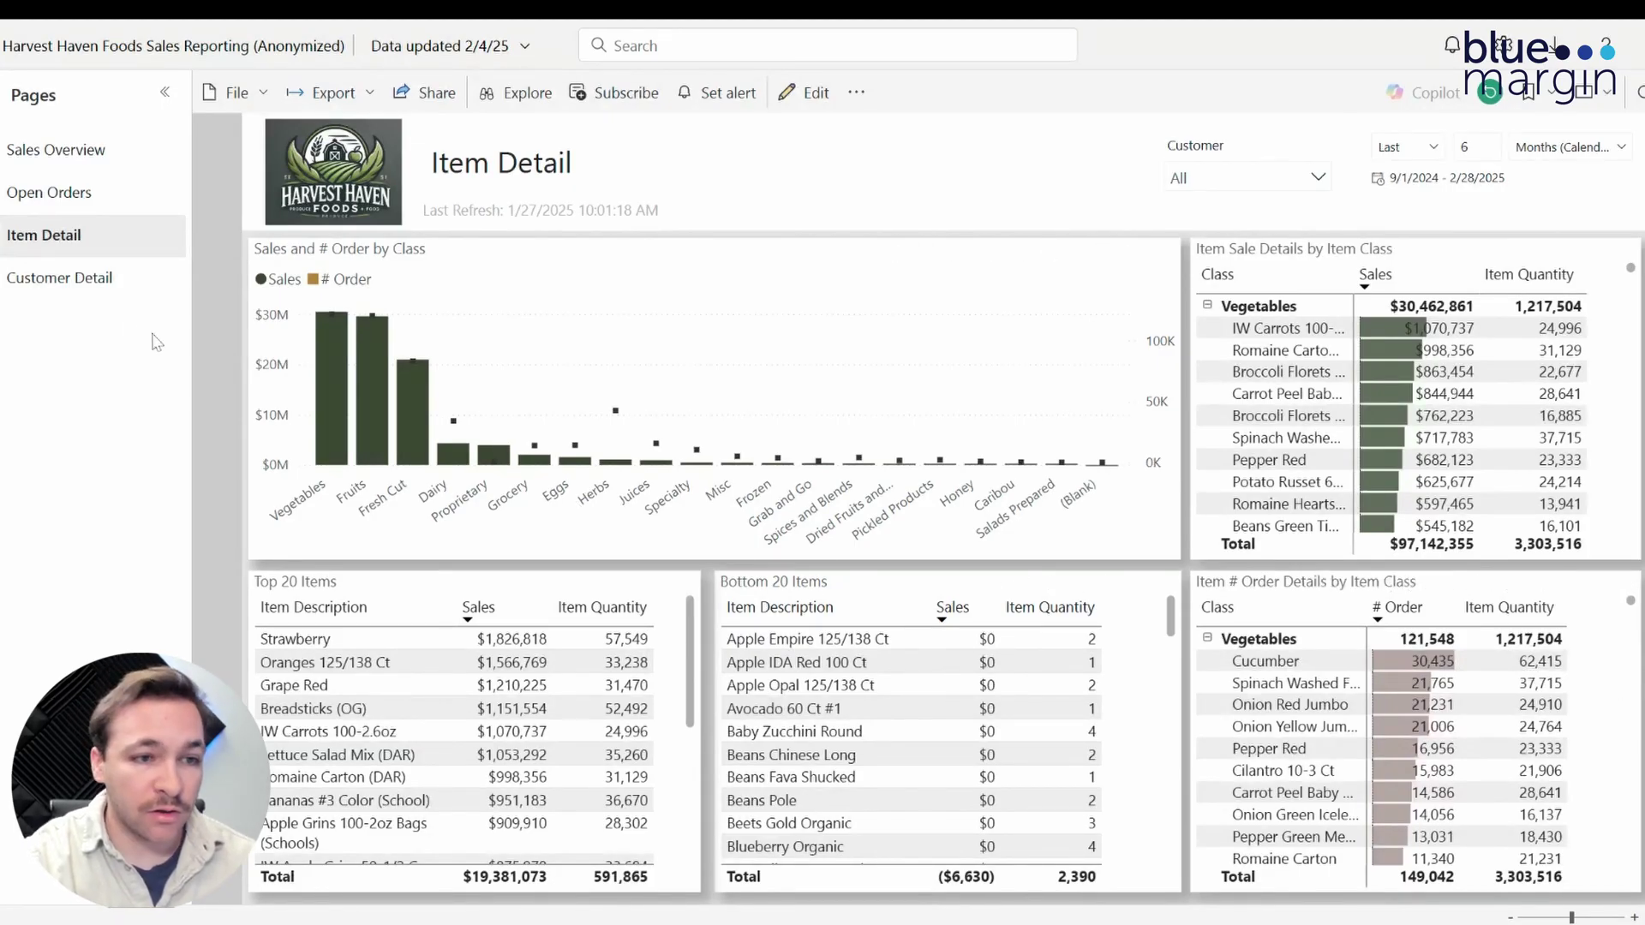
Step: On the Customer Detail page, cross-filter by Gross-Potts and expand that customer's ship-to names in the Sales Amount per Customer table
click(75, 282)
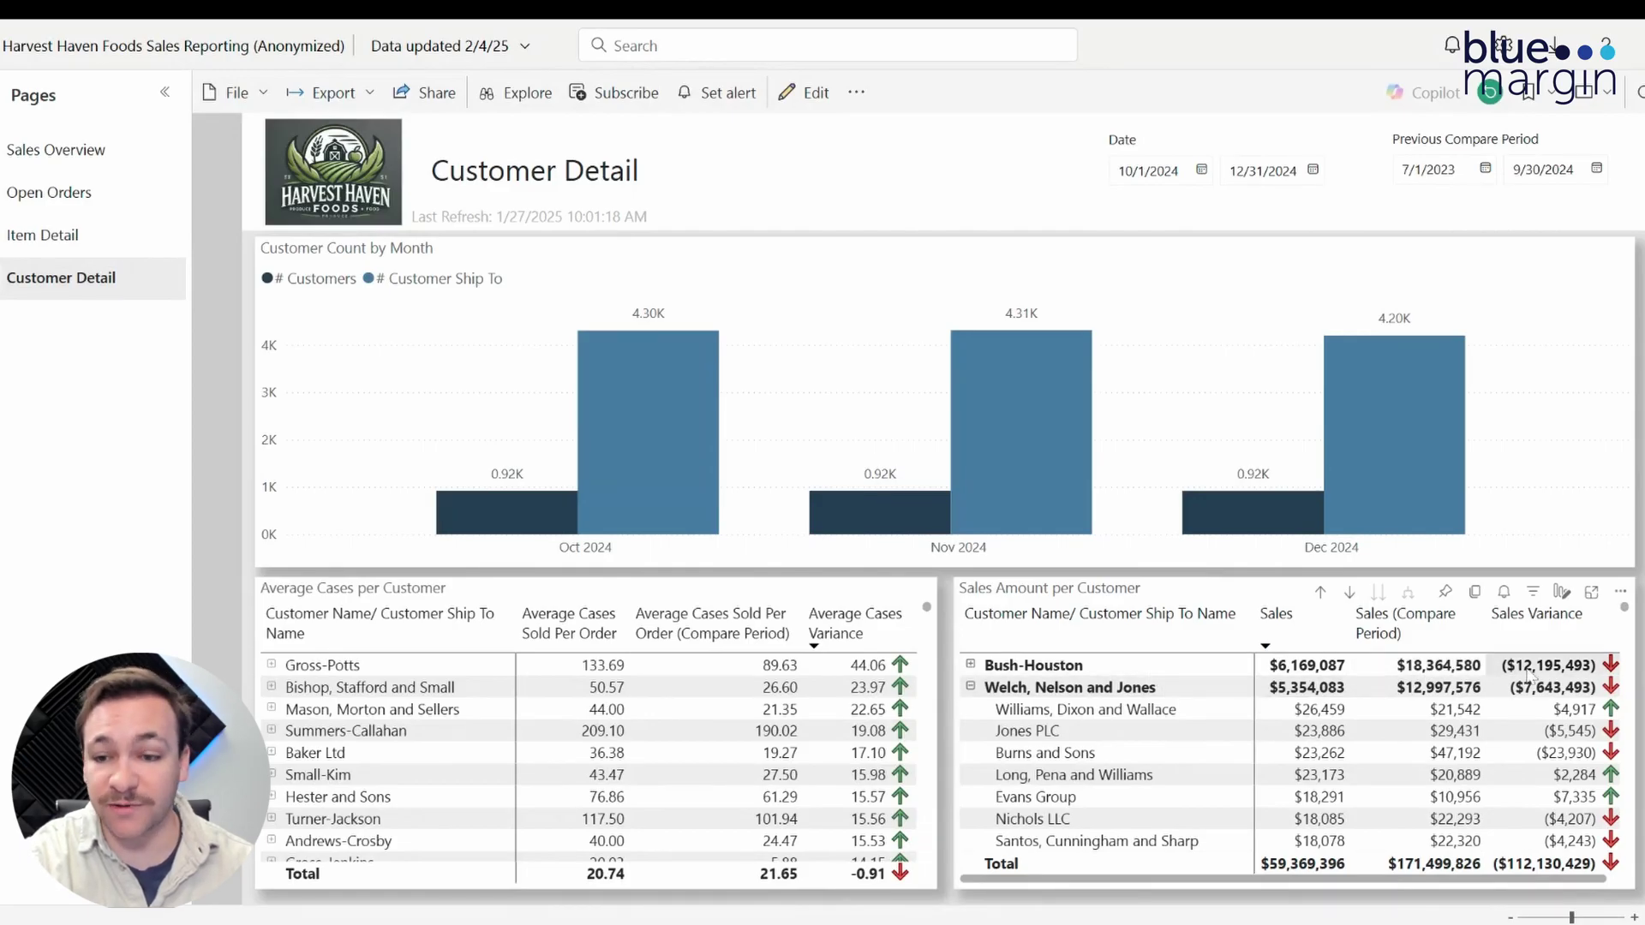
click(373, 673)
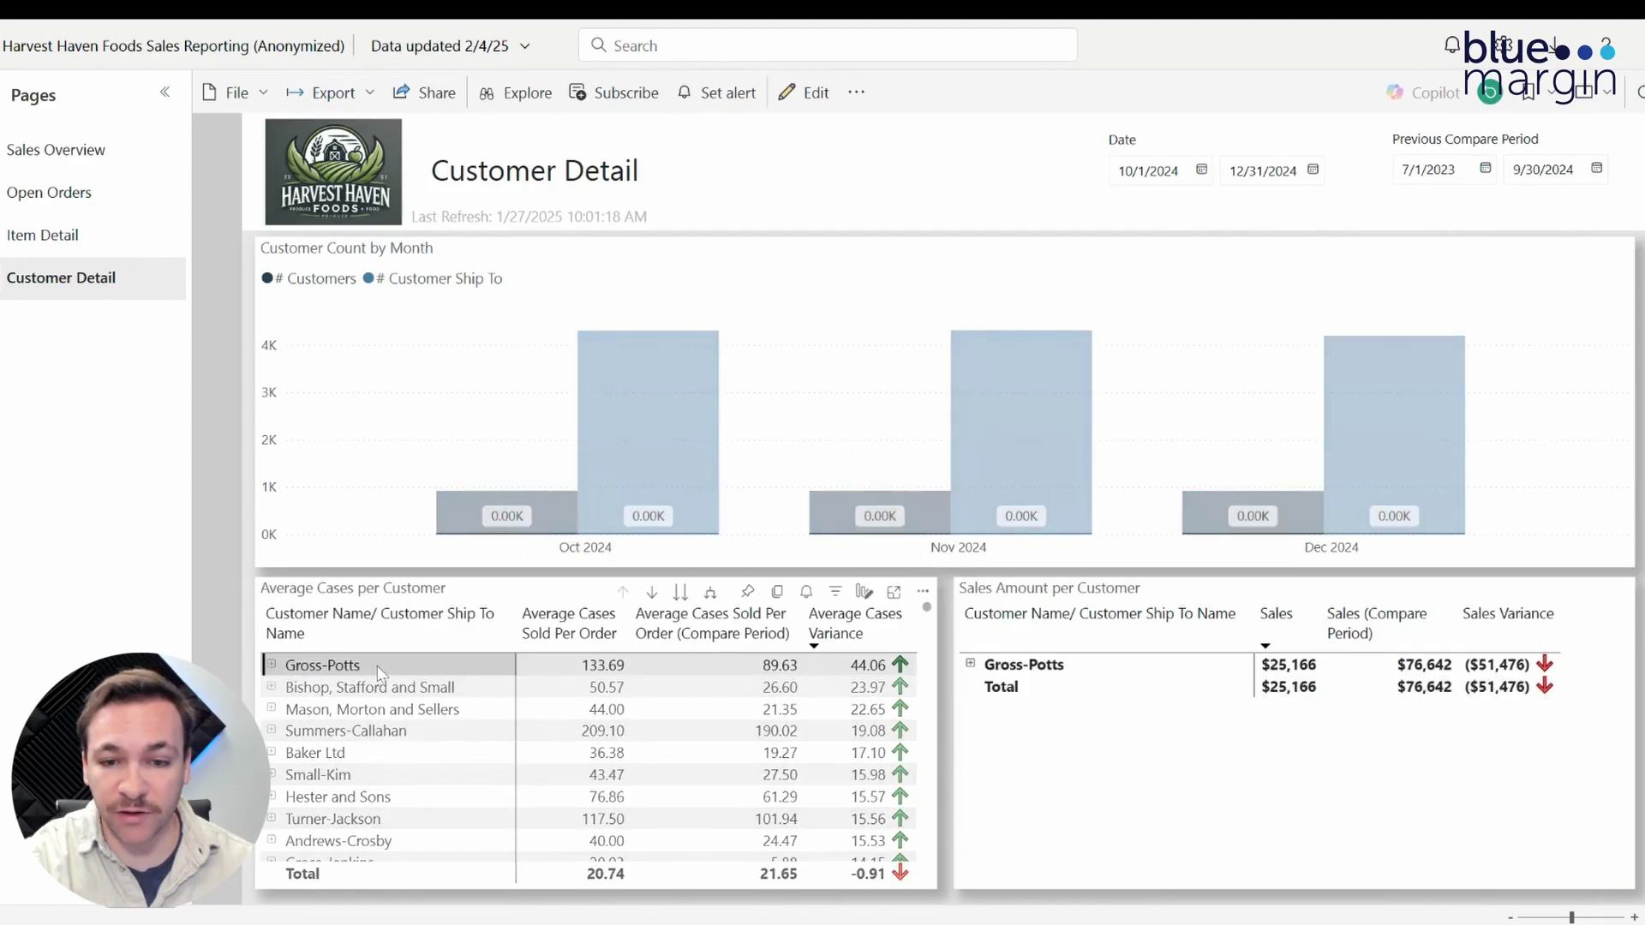
click(971, 663)
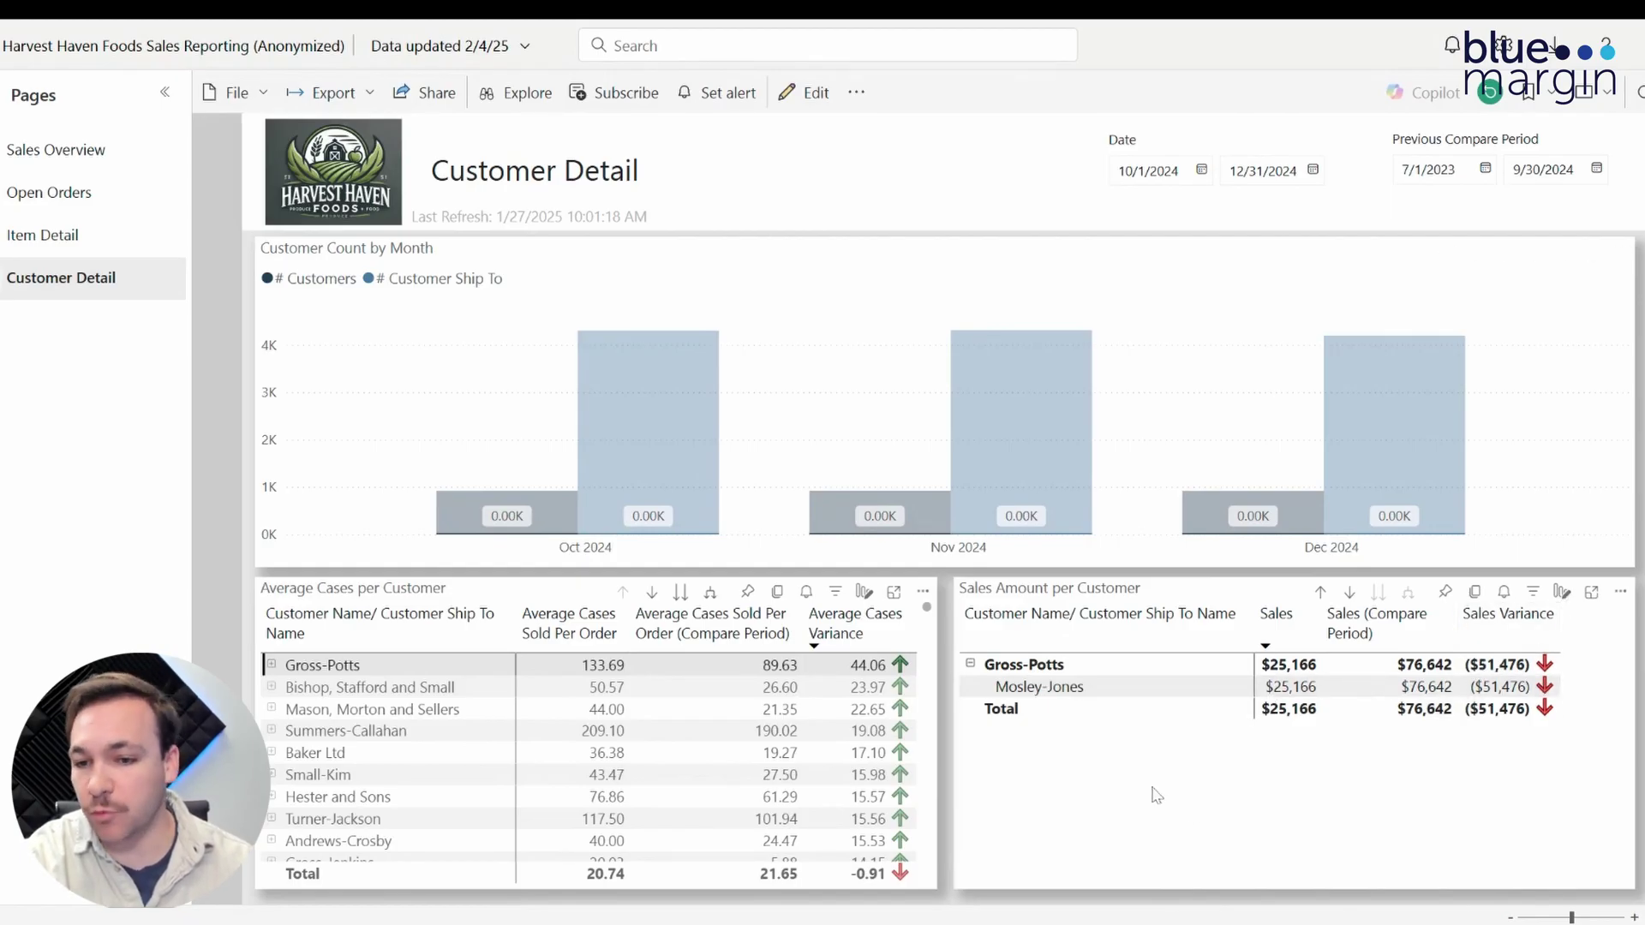
Step: Clear the Gross-Potts selection and collapse Welch, Nelson and Jones in the Sales Amount per Customer table
click(923, 768)
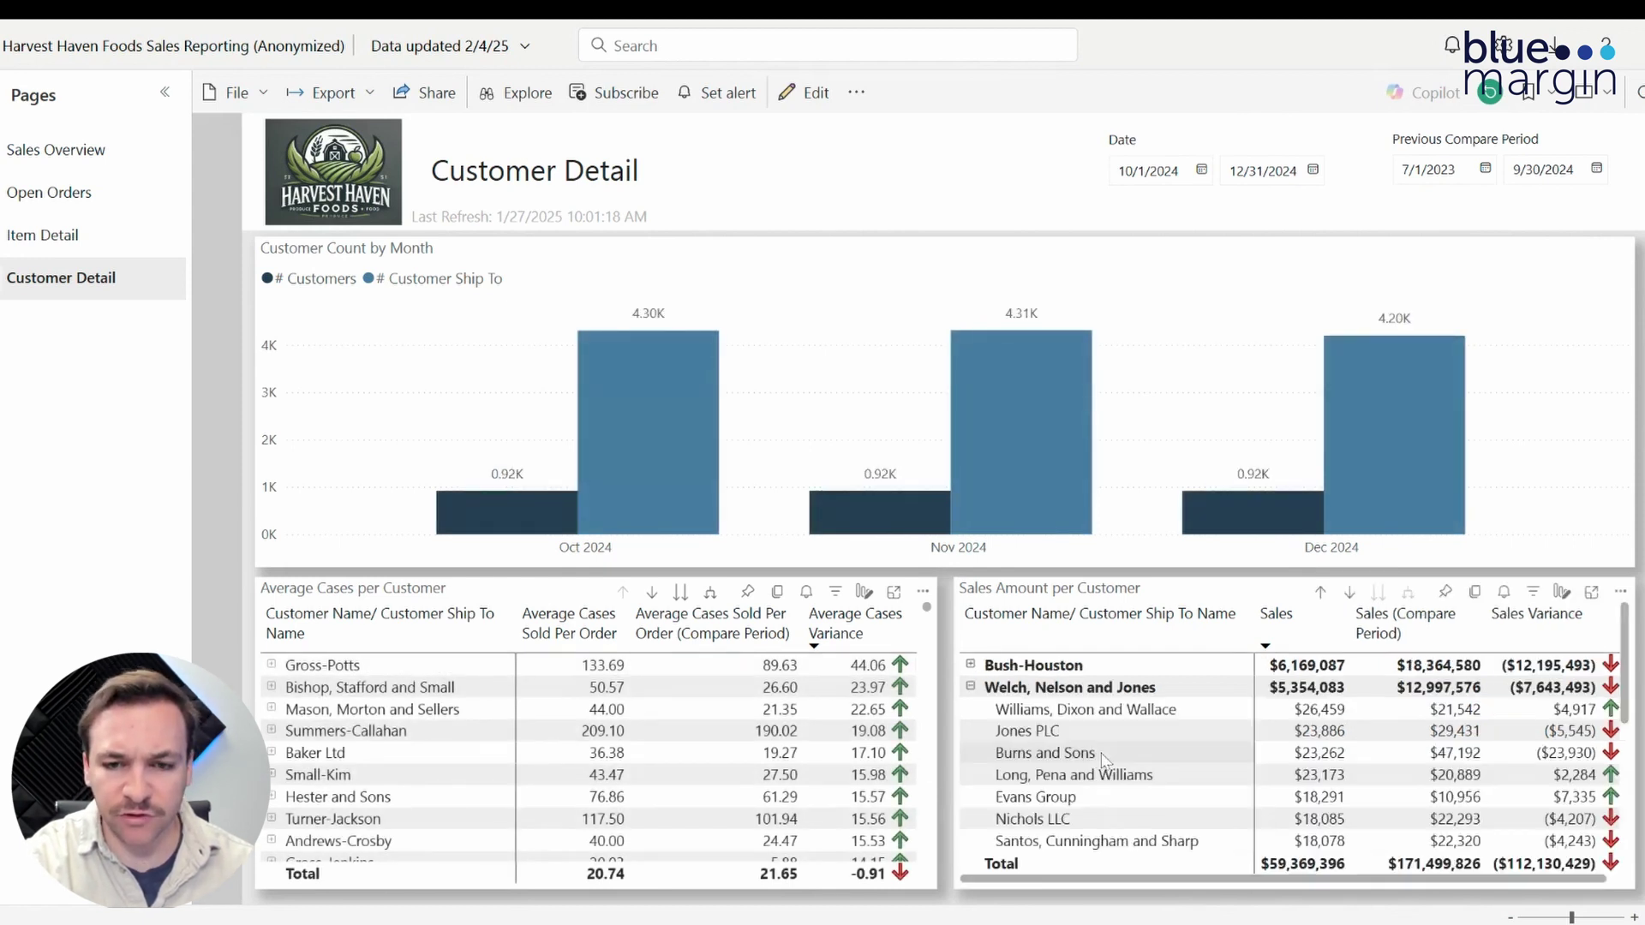
click(970, 689)
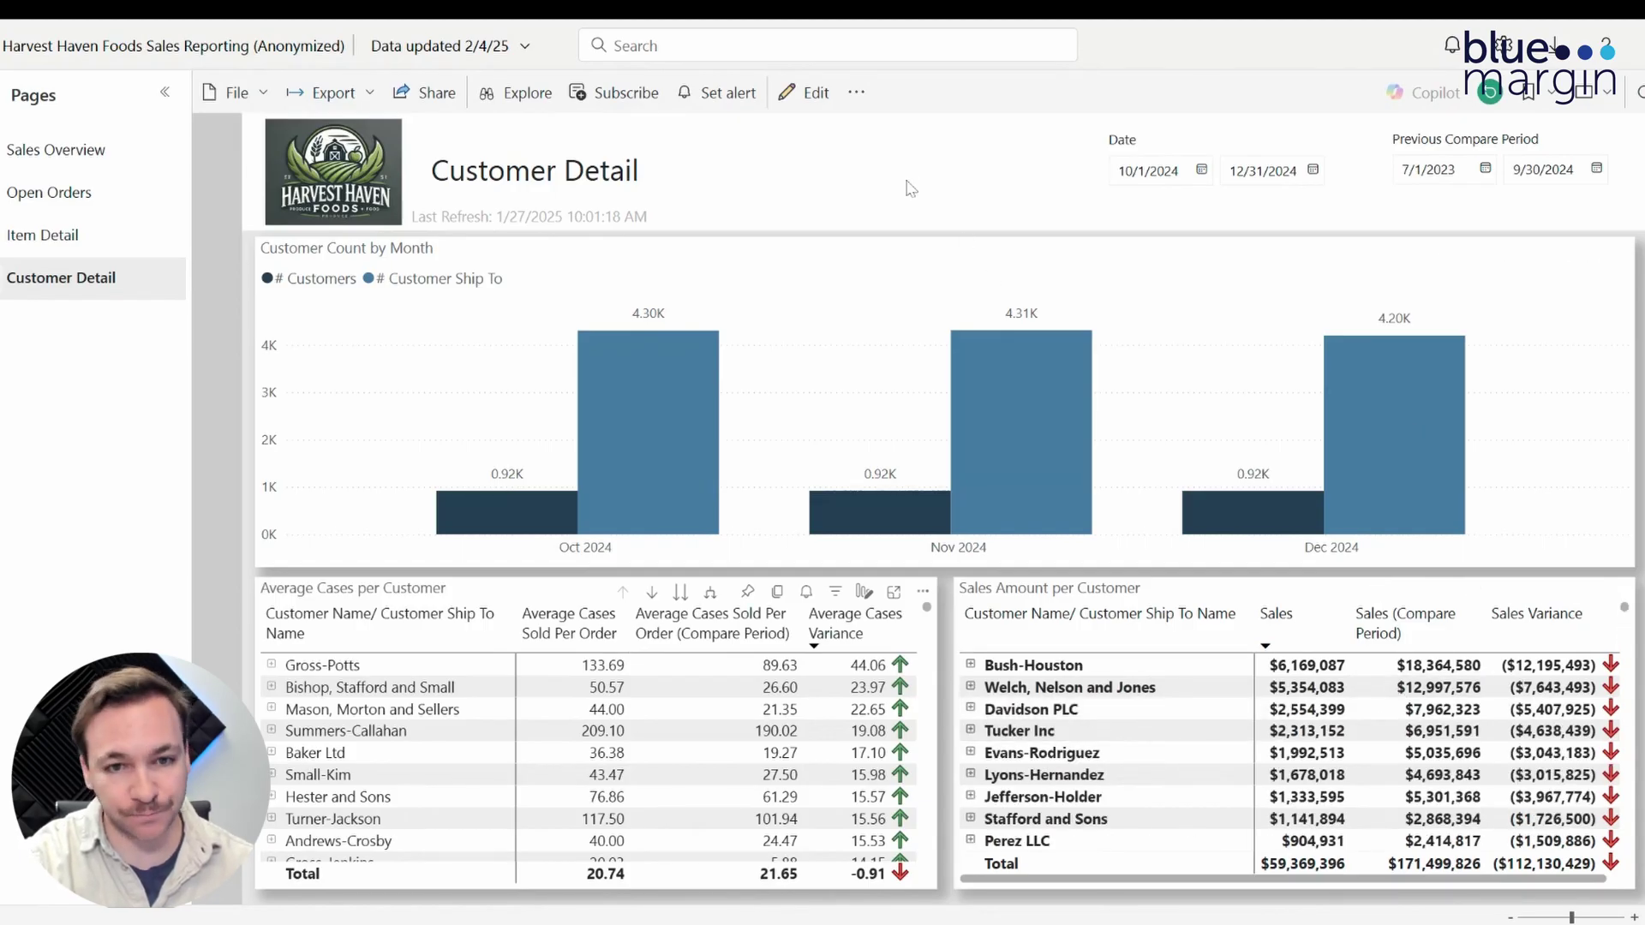
Step: Return to the Sales Overview page of the report
click(75, 153)
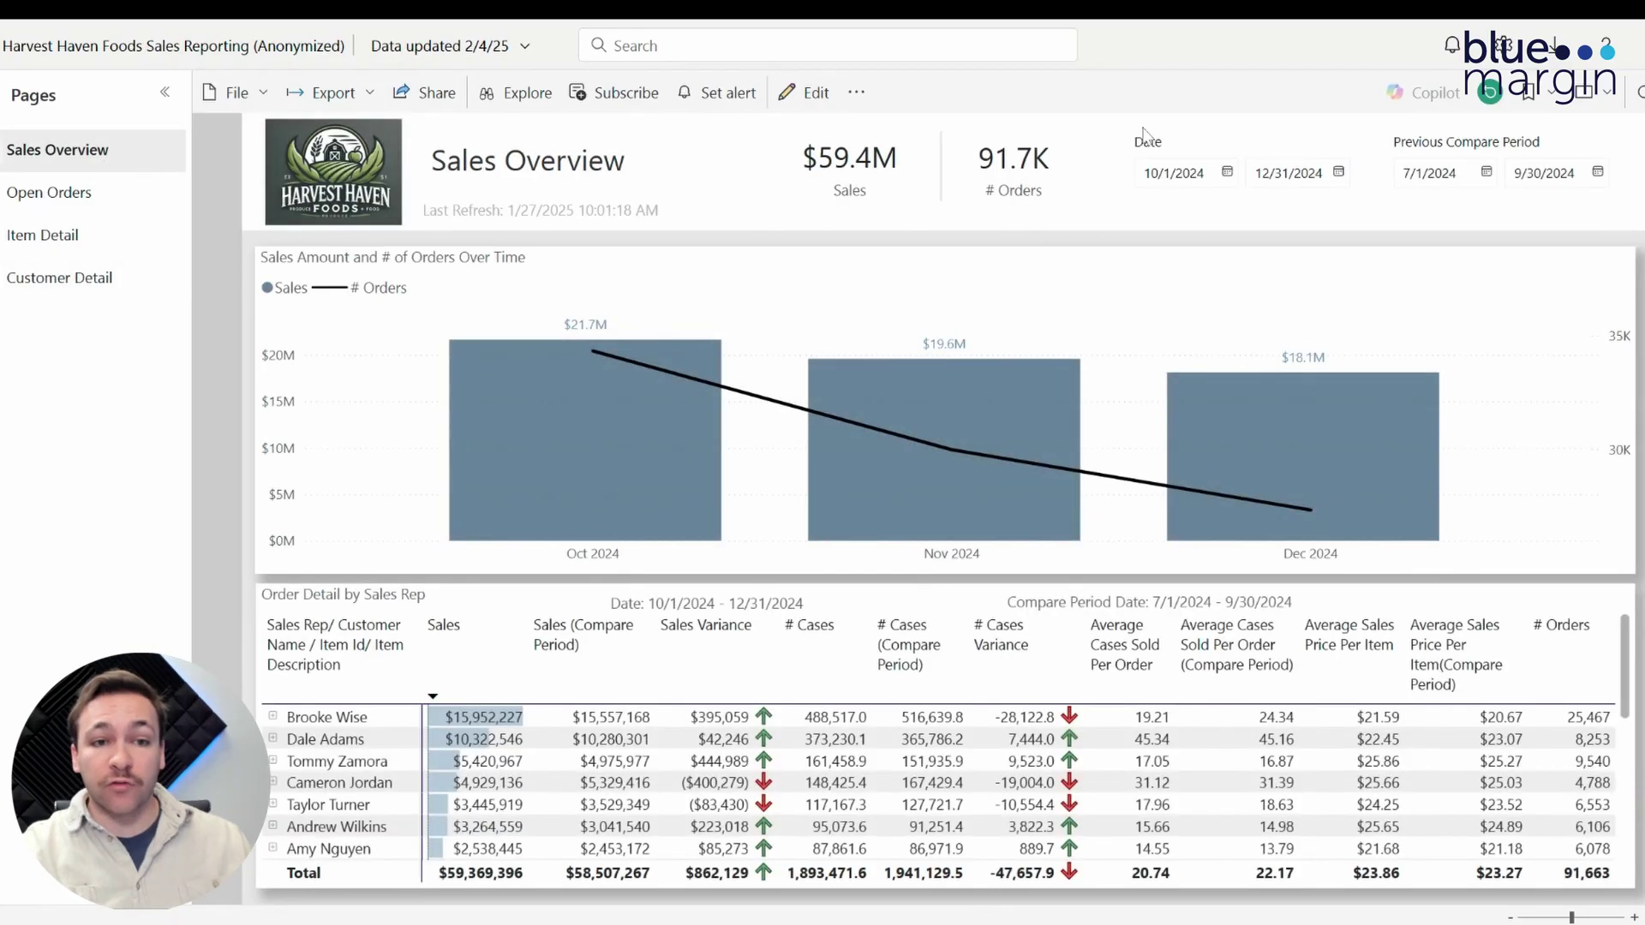